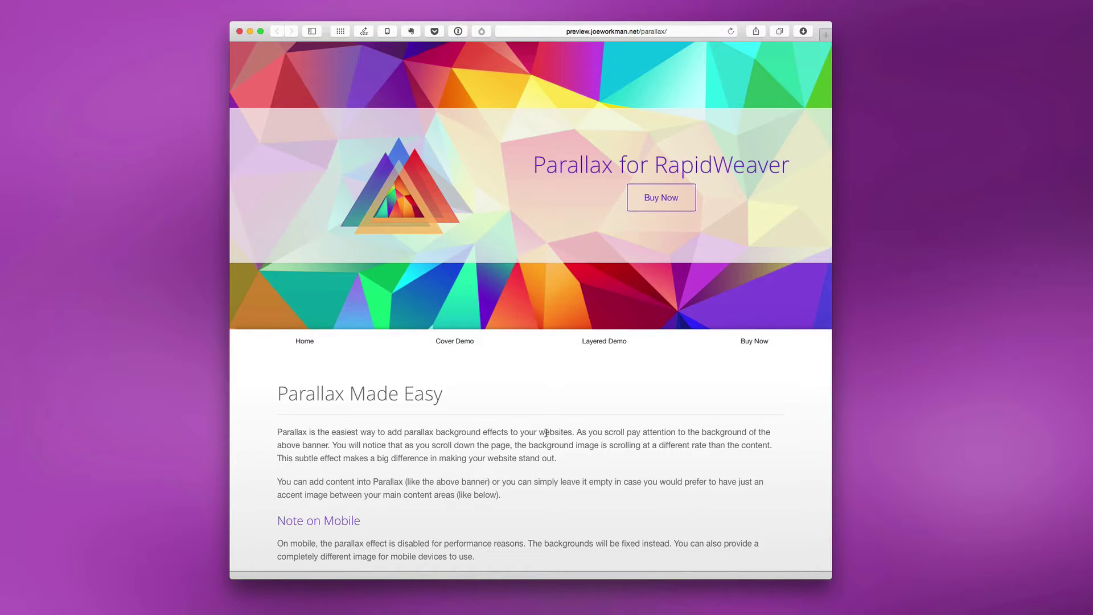
Scroll the Parallax demo home page up and down to watch the banners' parallax motion
scroll(545, 433, "down", 5)
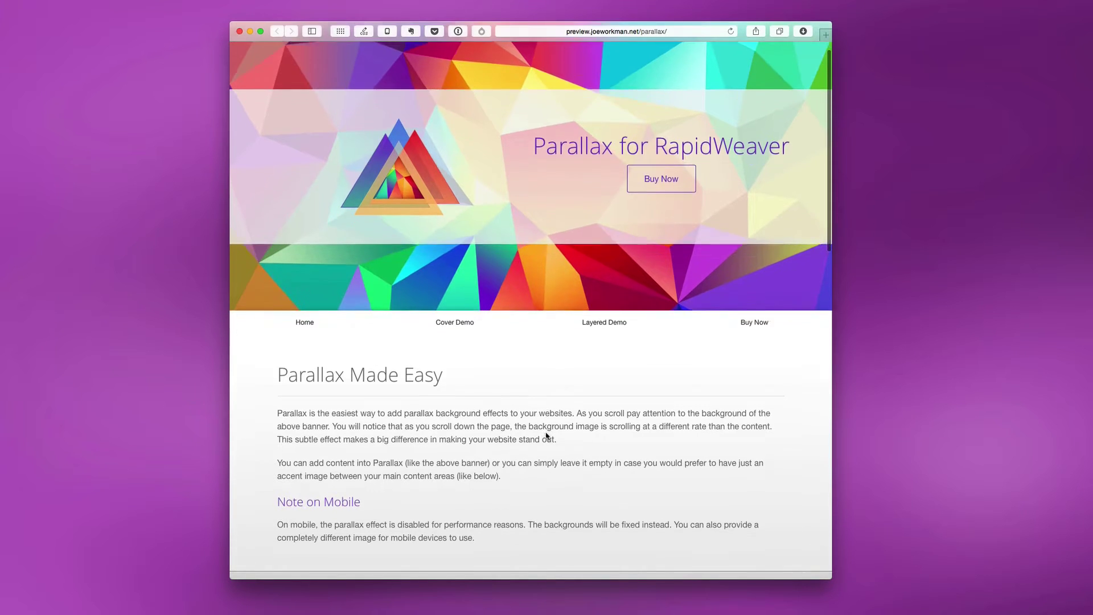
scroll(546, 436, "up", 5)
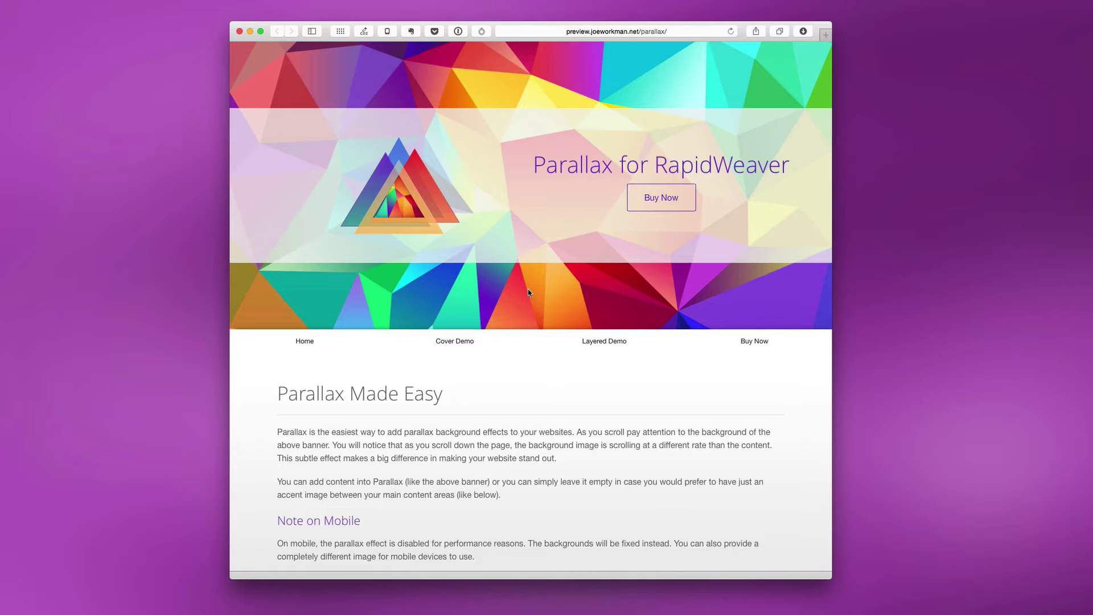
scroll(528, 289, "down", 5)
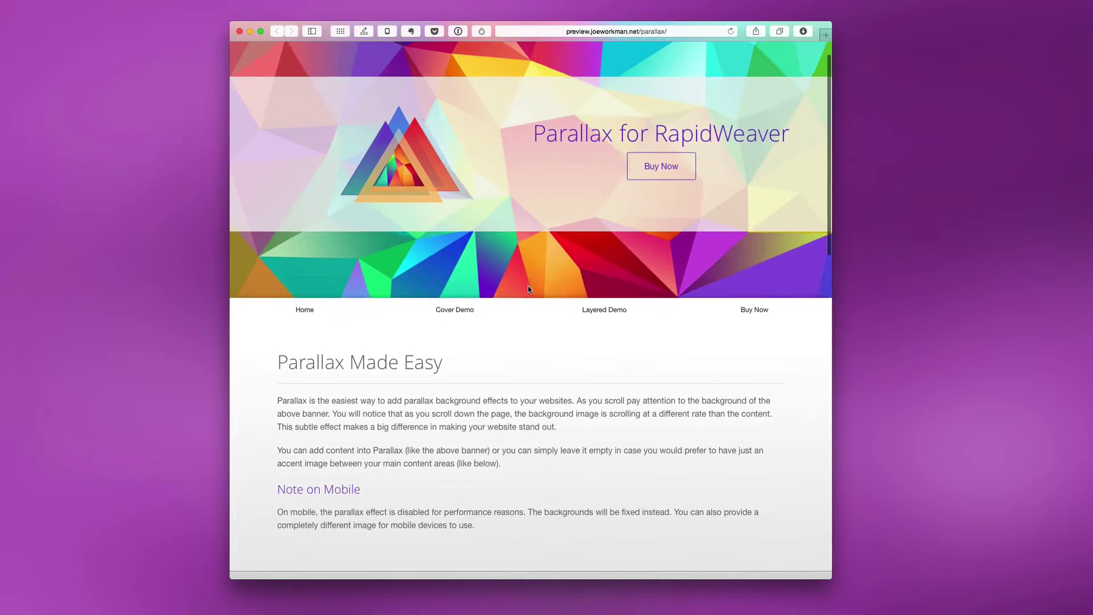
scroll(528, 289, "down", 1)
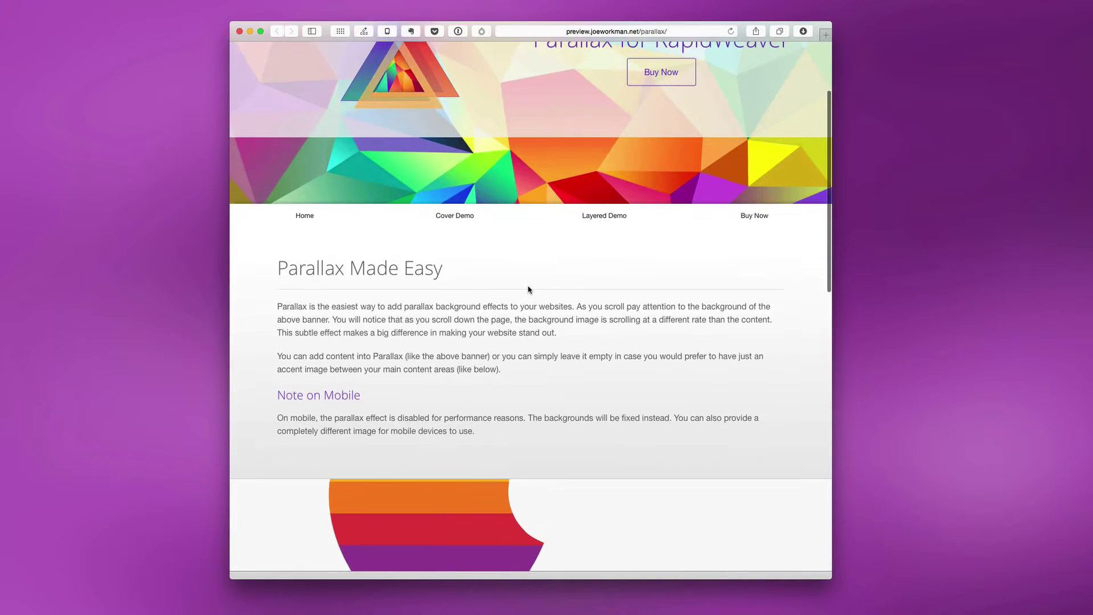
scroll(527, 290, "down", 3)
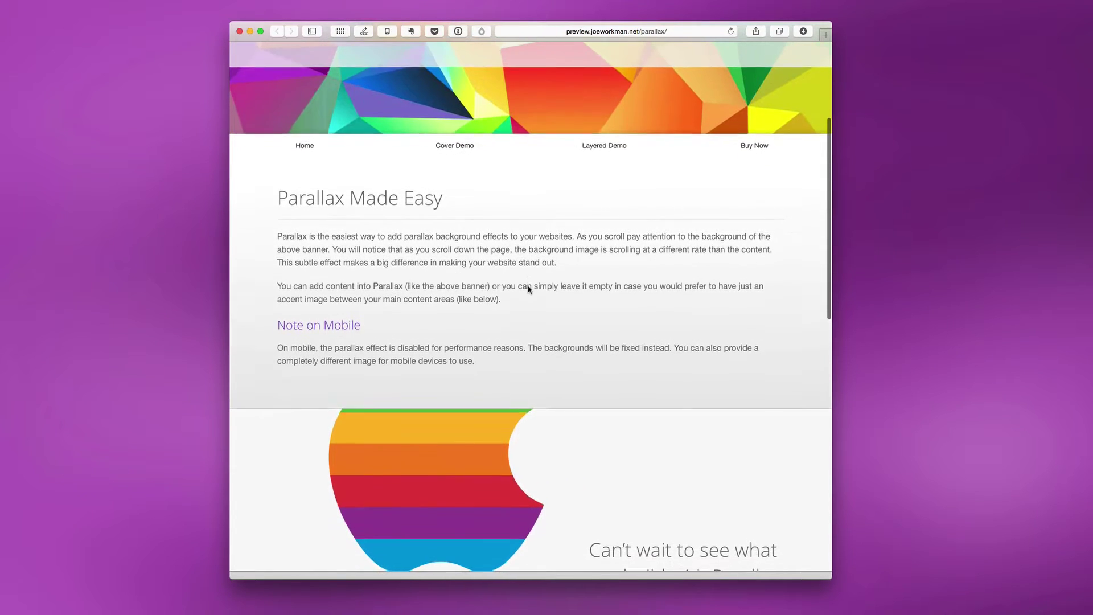
scroll(528, 289, "down", 2)
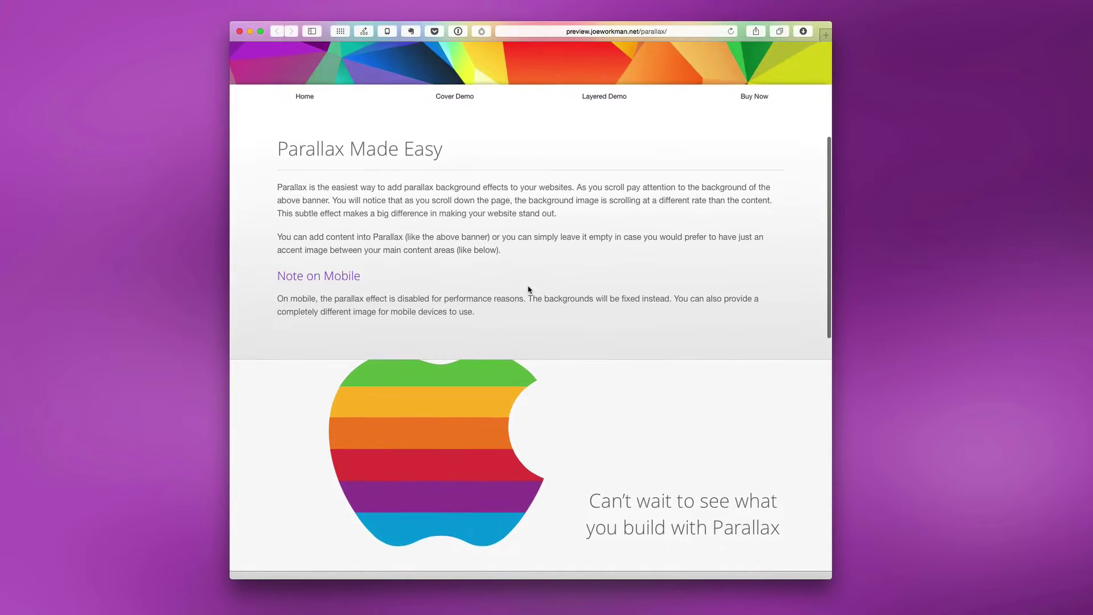
scroll(527, 289, "up", 4)
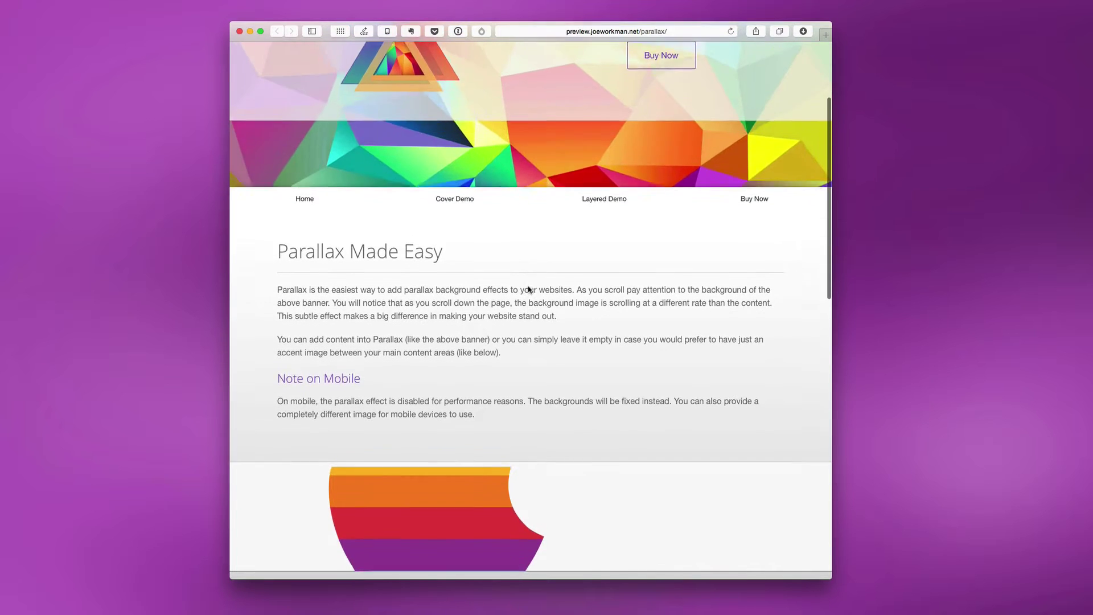
scroll(527, 289, "down", 8)
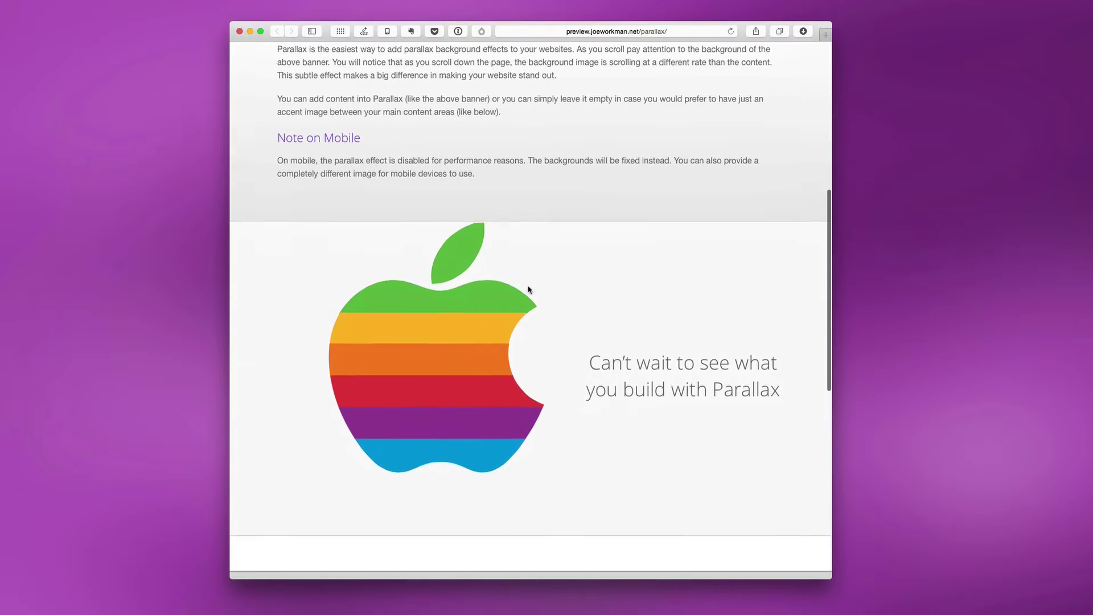
scroll(528, 289, "down", 3)
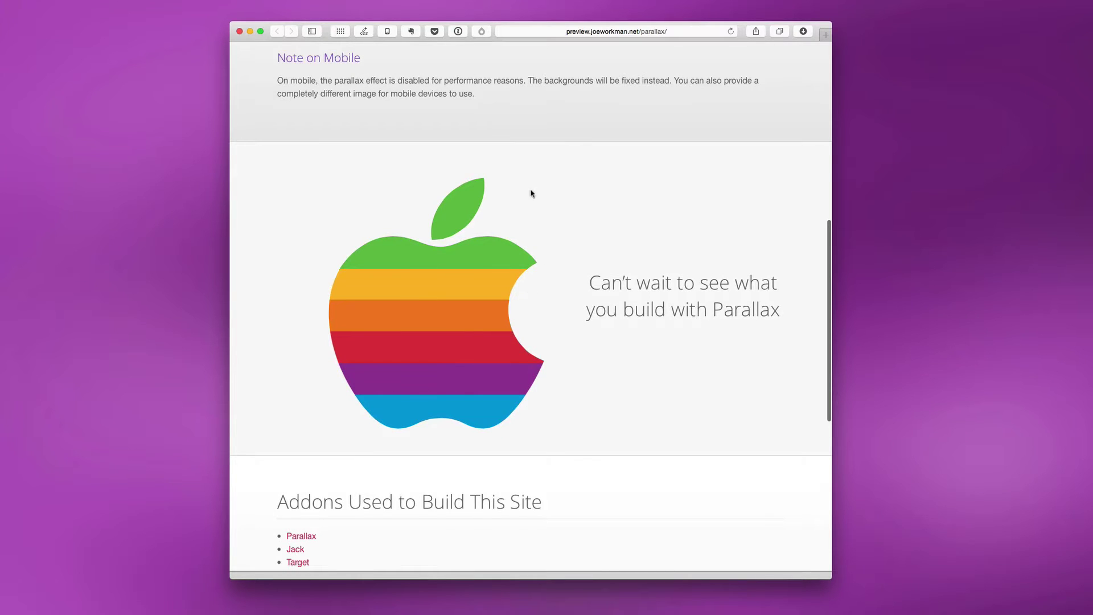
scroll(382, 378, "down", 6)
scroll(381, 379, "up", 15)
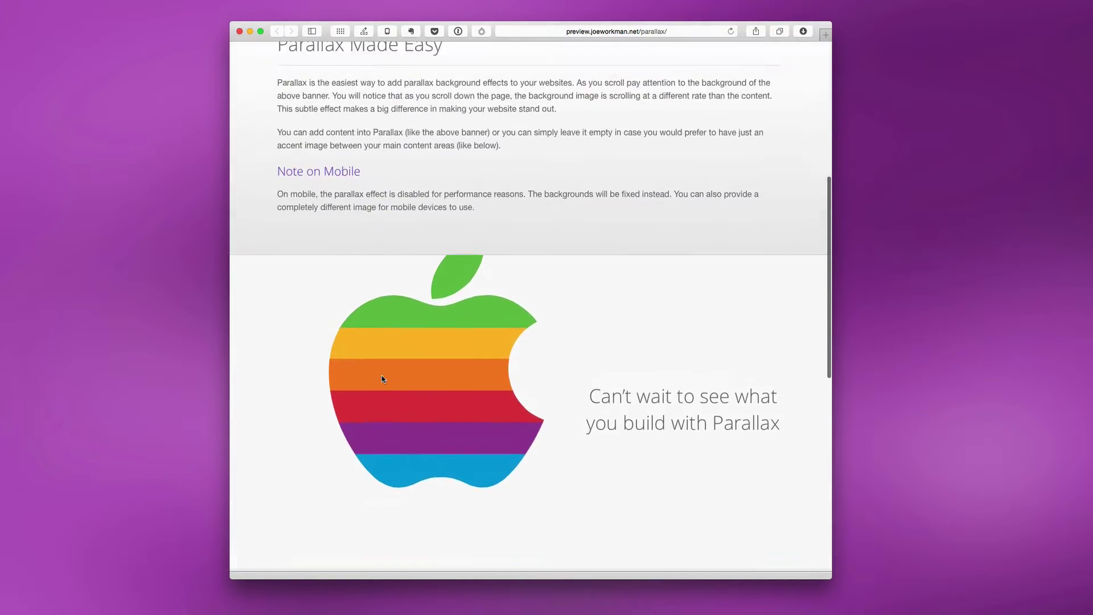
scroll(381, 378, "down", 8)
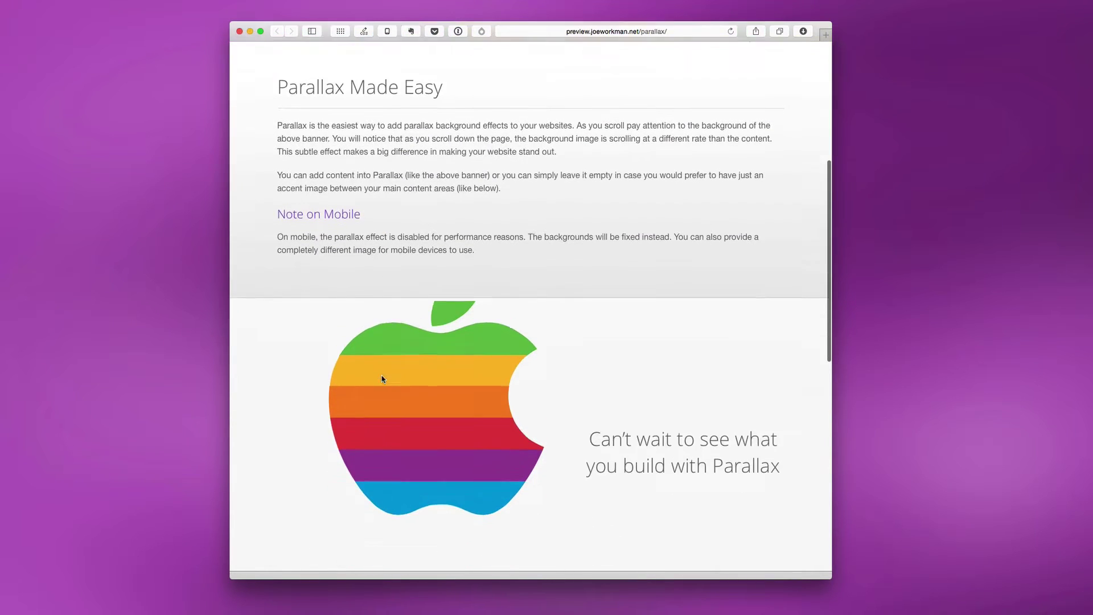
scroll(381, 378, "down", 5)
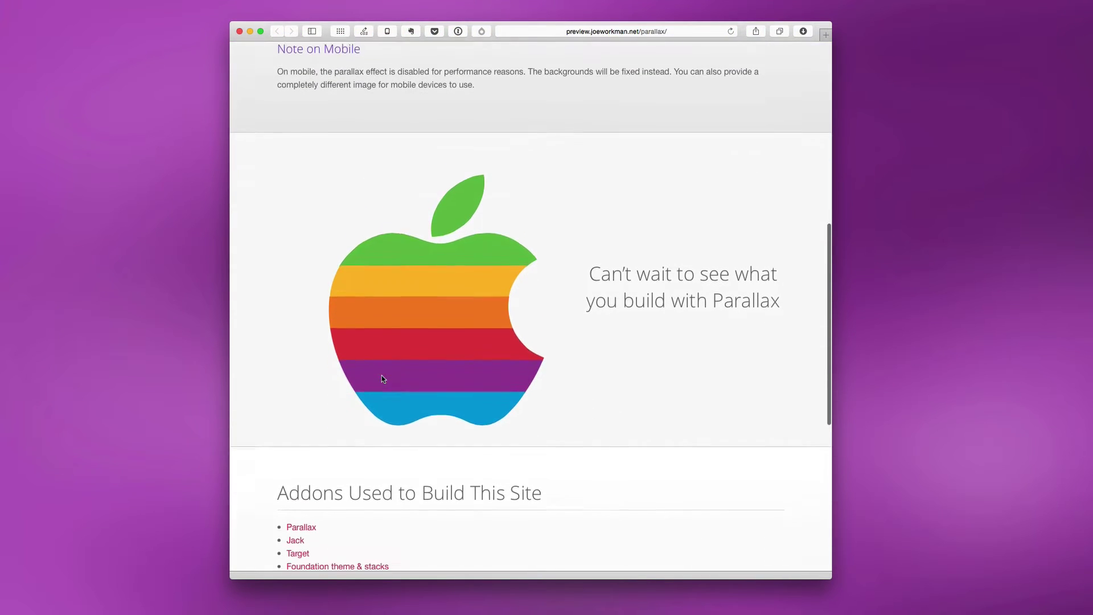
scroll(381, 379, "down", 5)
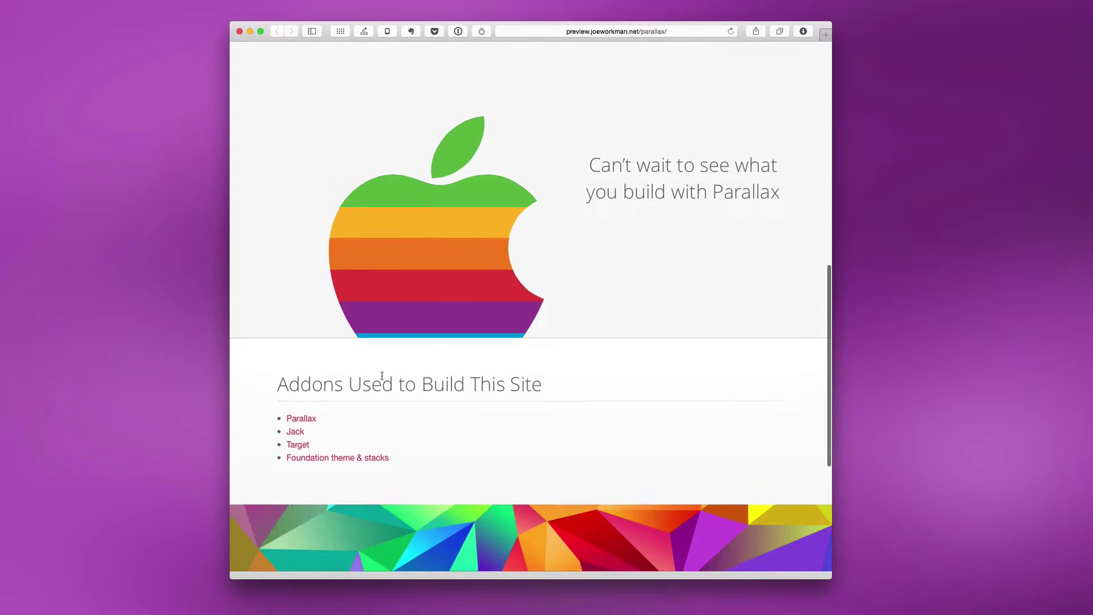
scroll(382, 376, "down", 4)
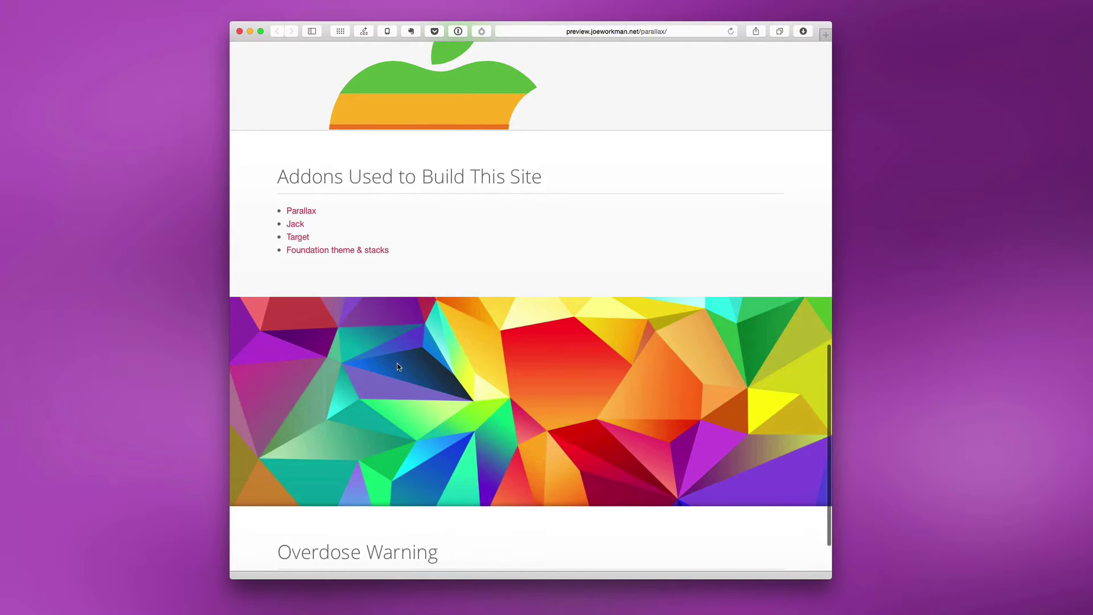
scroll(398, 366, "down", 3)
scroll(399, 366, "up", 2)
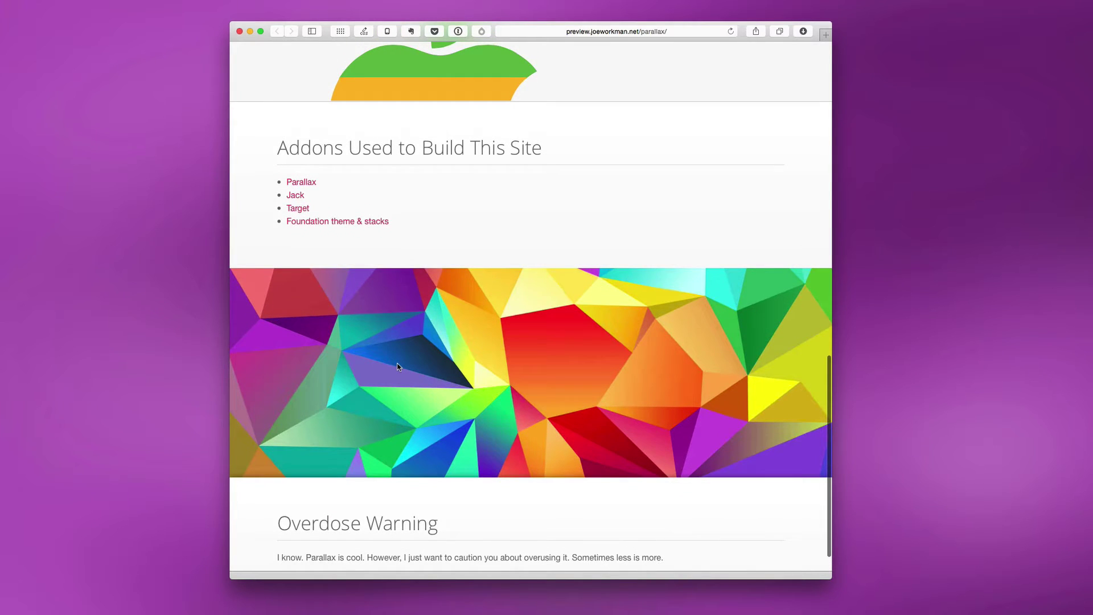
scroll(399, 366, "up", 2)
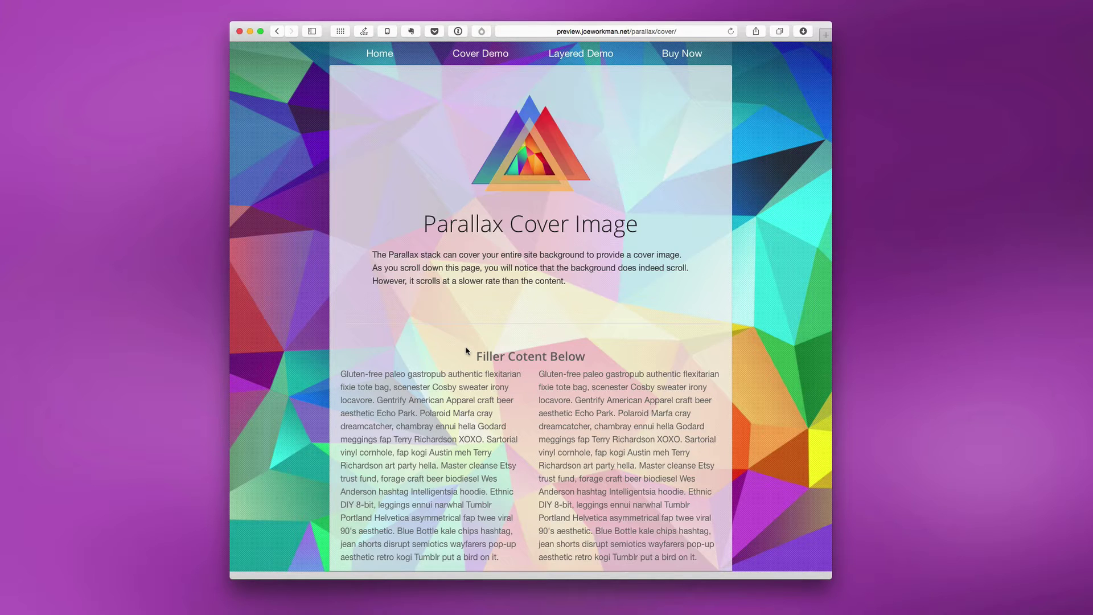
Scroll down the Parallax Cover Image page to see the full-page background behind the filler content
scroll(466, 350, "down", 10)
scroll(466, 351, "down", 7)
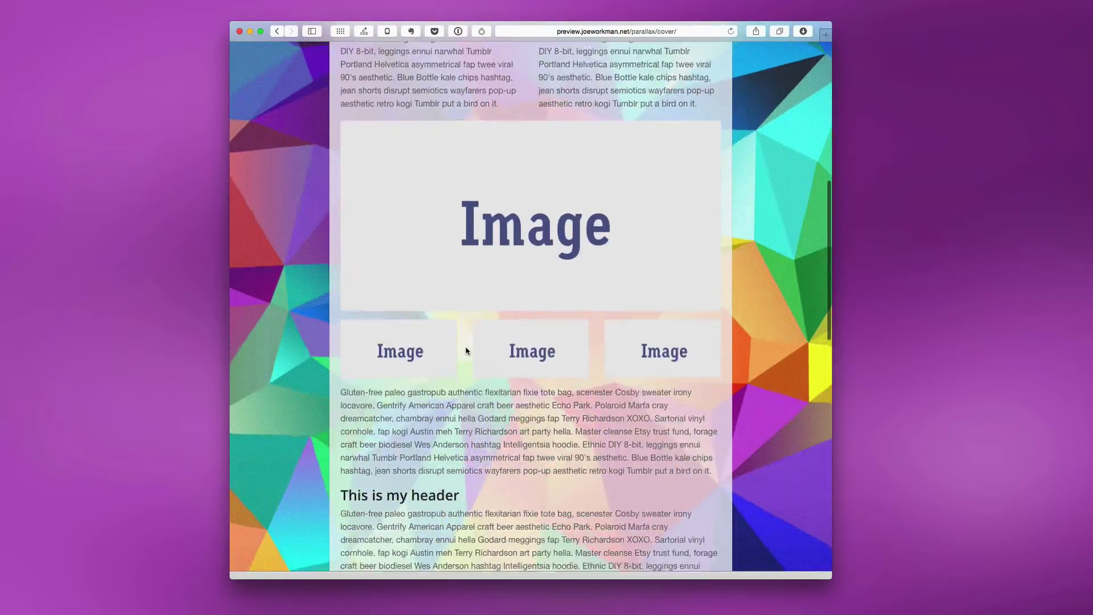
scroll(466, 351, "down", 6)
scroll(466, 351, "down", 7)
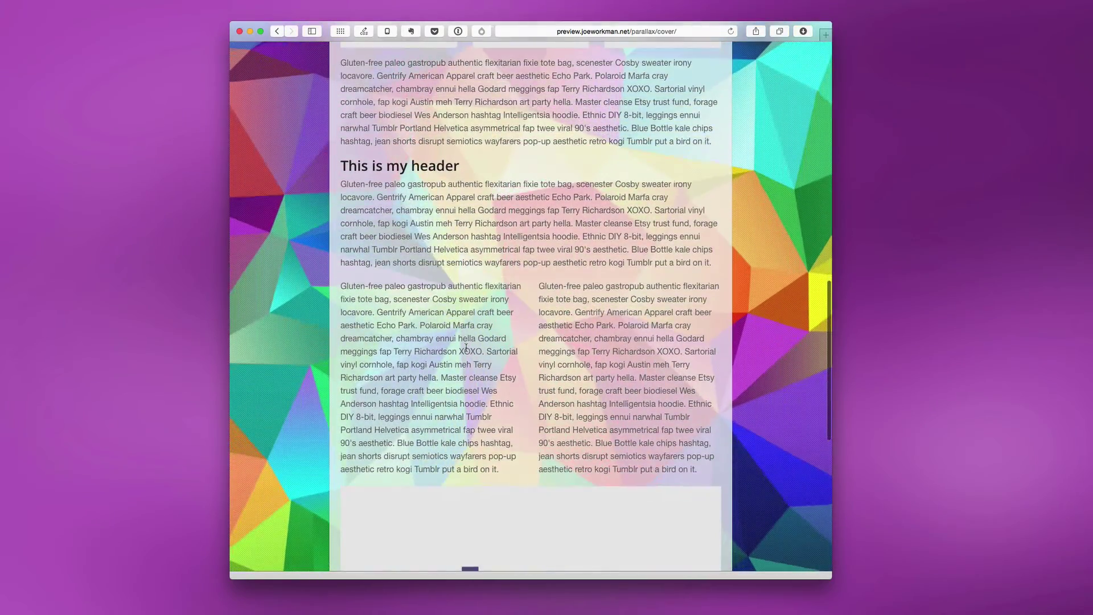
scroll(466, 351, "down", 8)
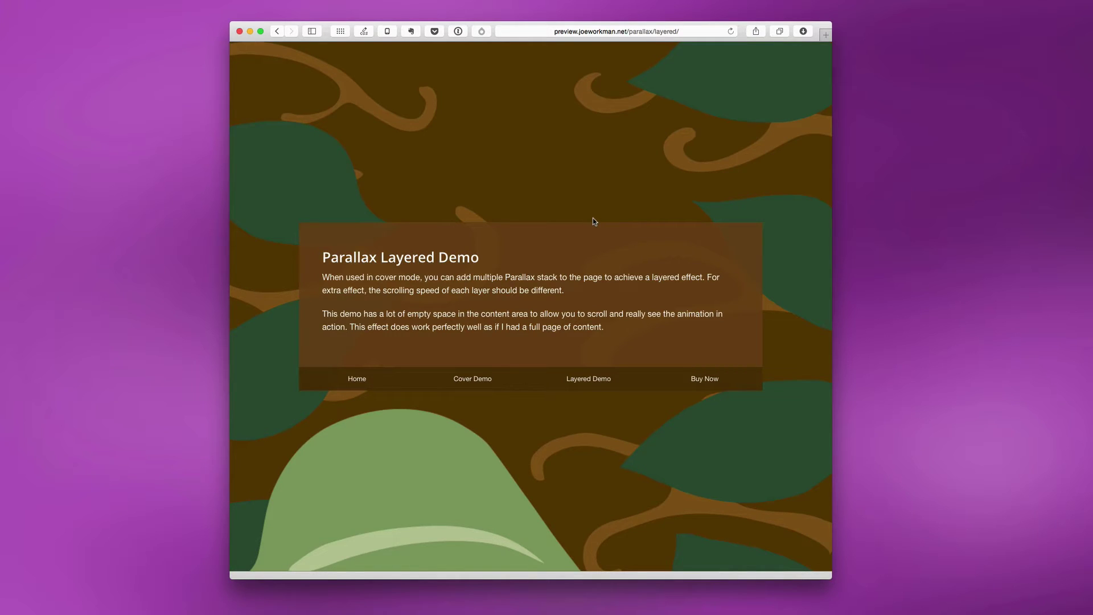
scroll(592, 217, "down", 10)
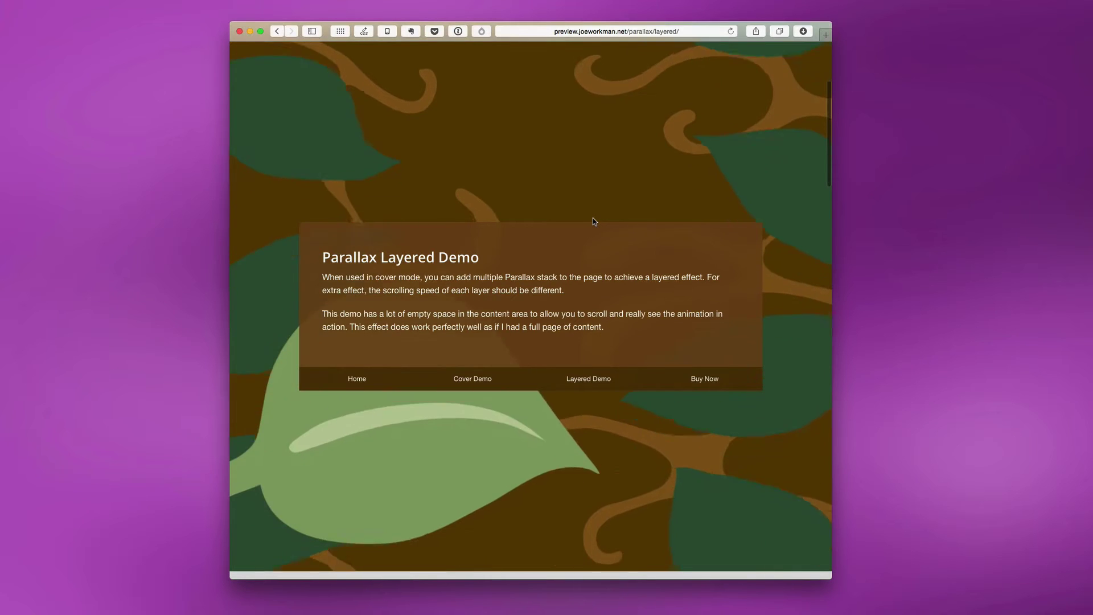
scroll(593, 221, "down", 10)
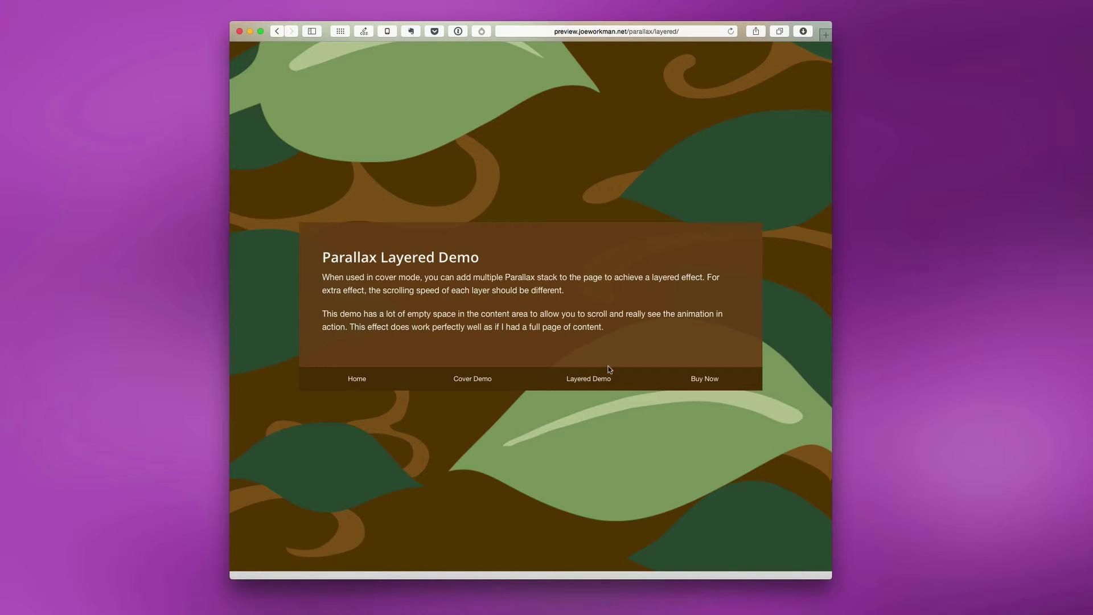
scroll(592, 412, "down", 5)
scroll(592, 412, "down", 10)
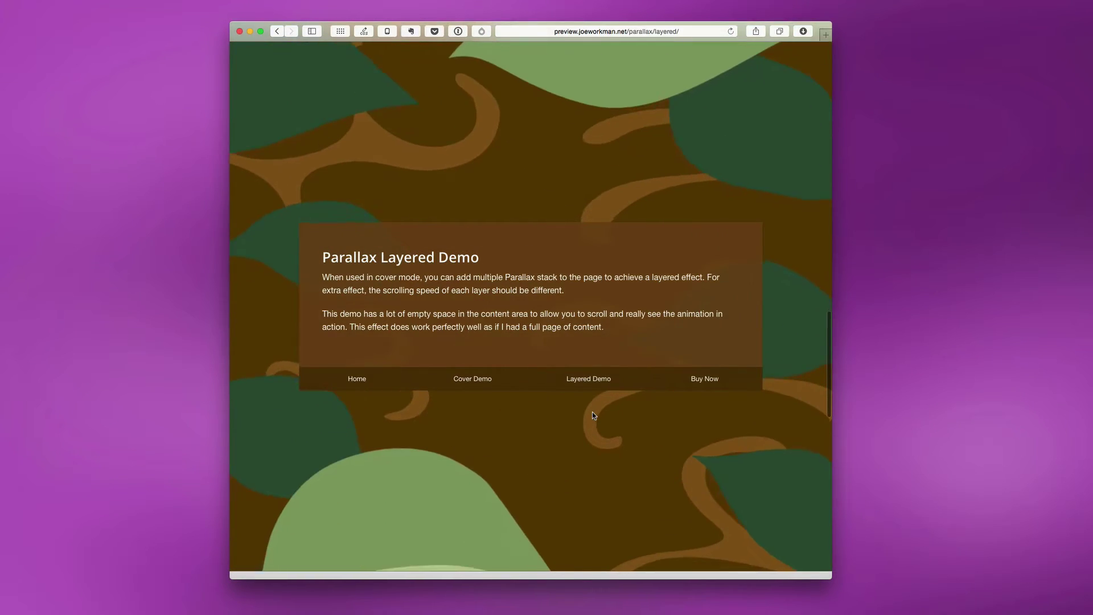
scroll(592, 411, "down", 10)
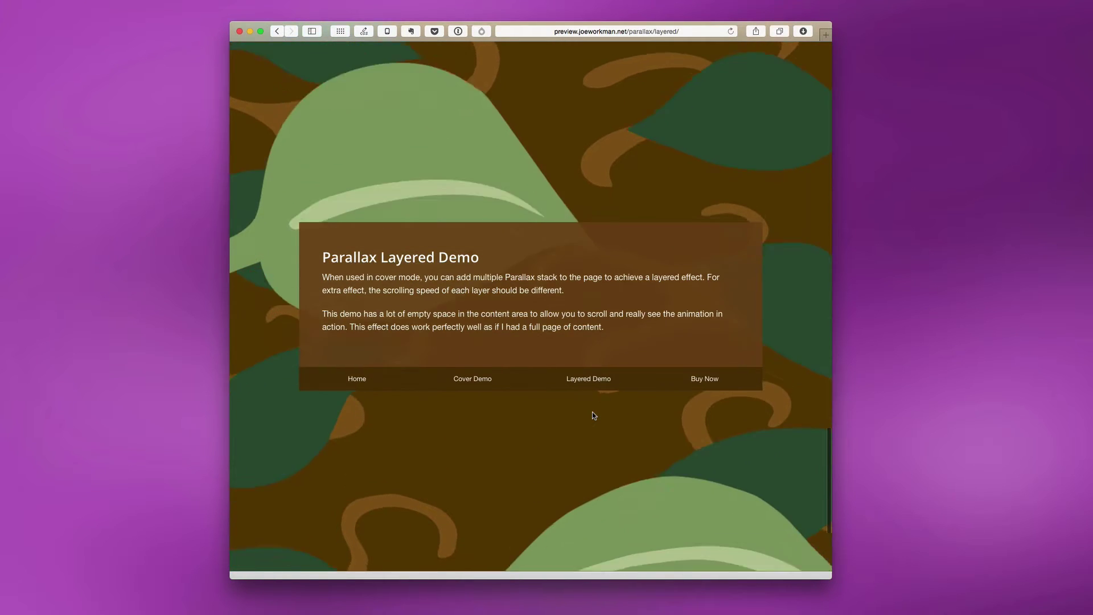
scroll(592, 415, "down", 3)
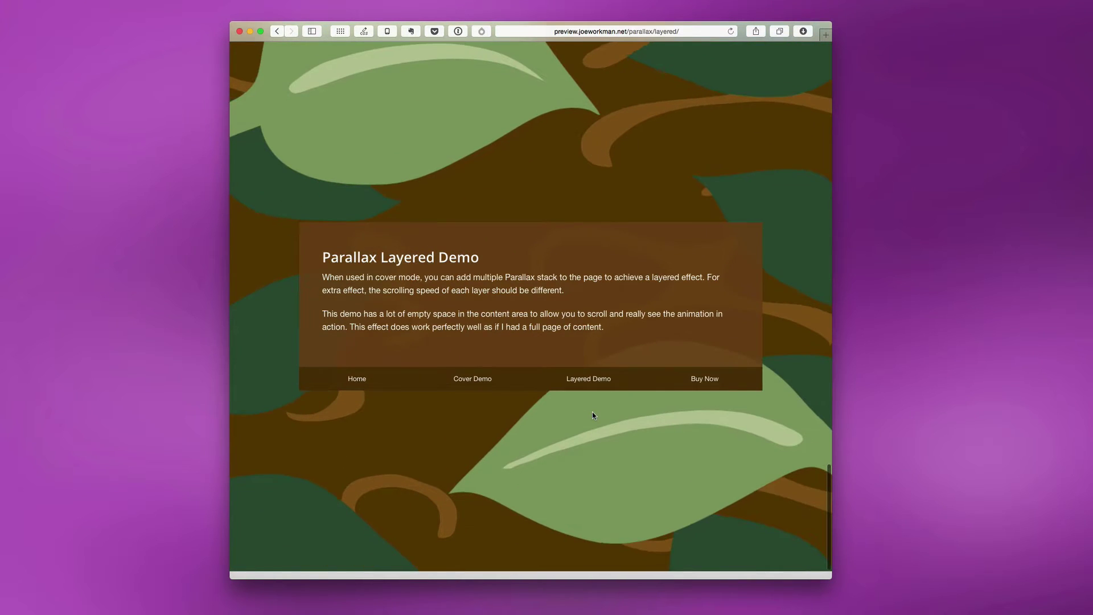
scroll(592, 415, "up", 10)
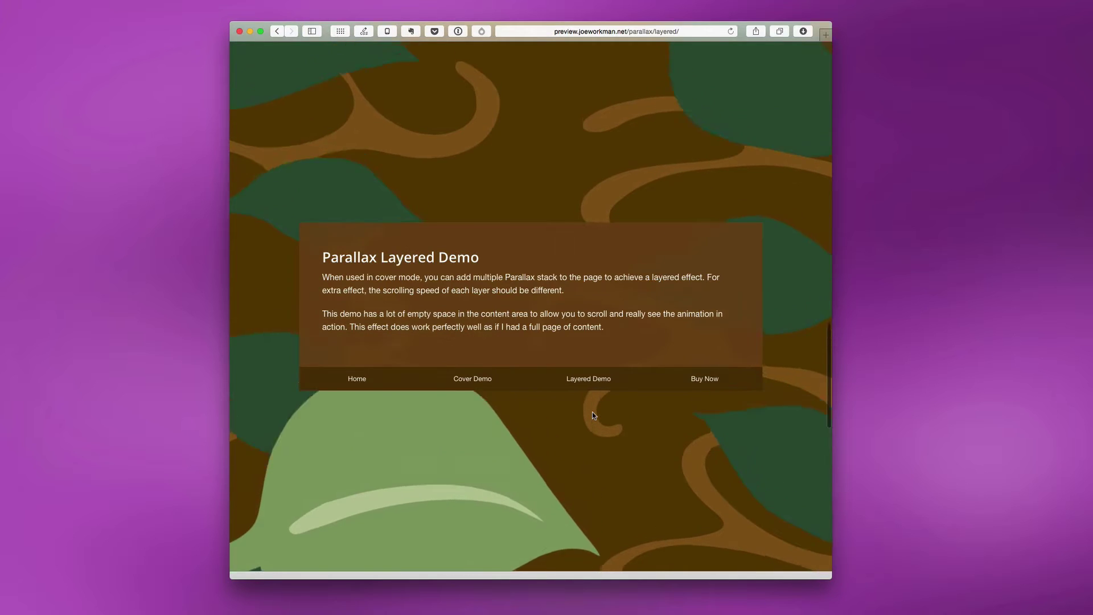
scroll(592, 412, "up", 5)
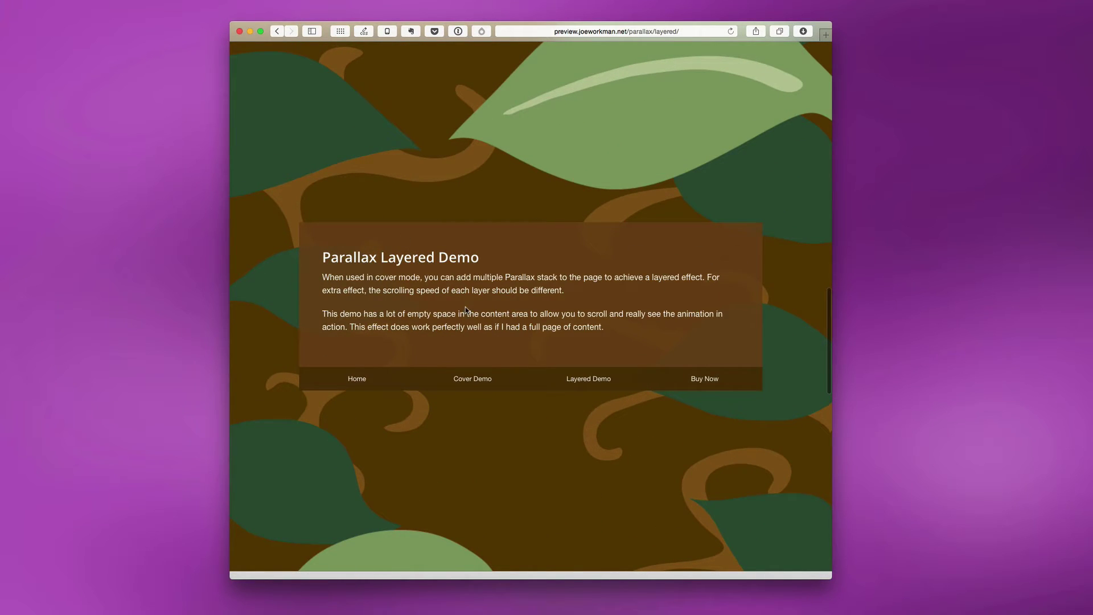
scroll(466, 311, "up", 5)
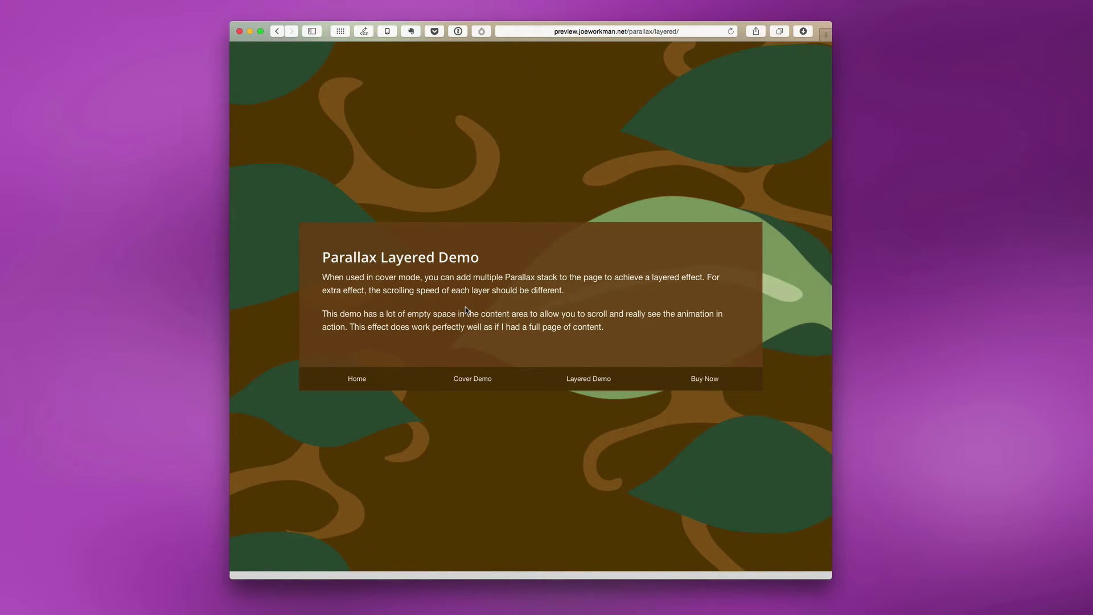
scroll(465, 310, "down", 5)
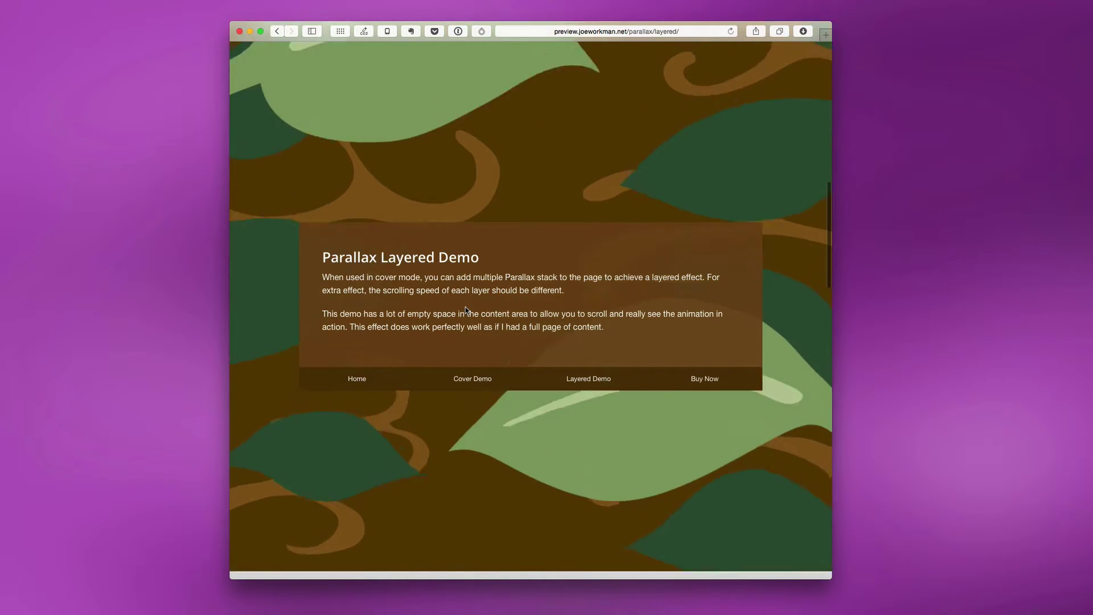
scroll(466, 310, "up", 5)
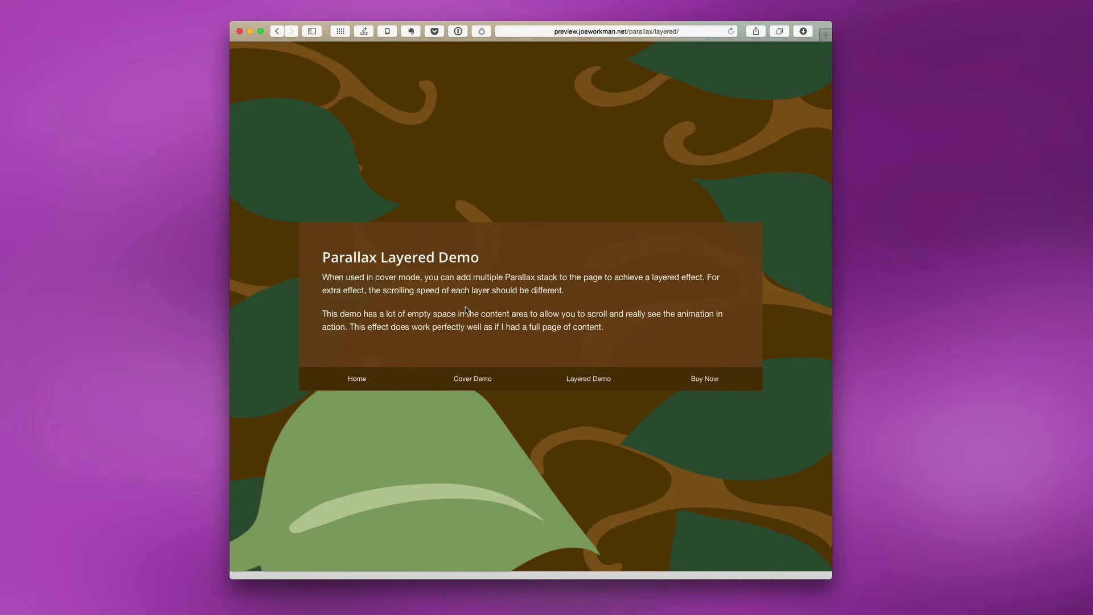
scroll(465, 310, "down", 5)
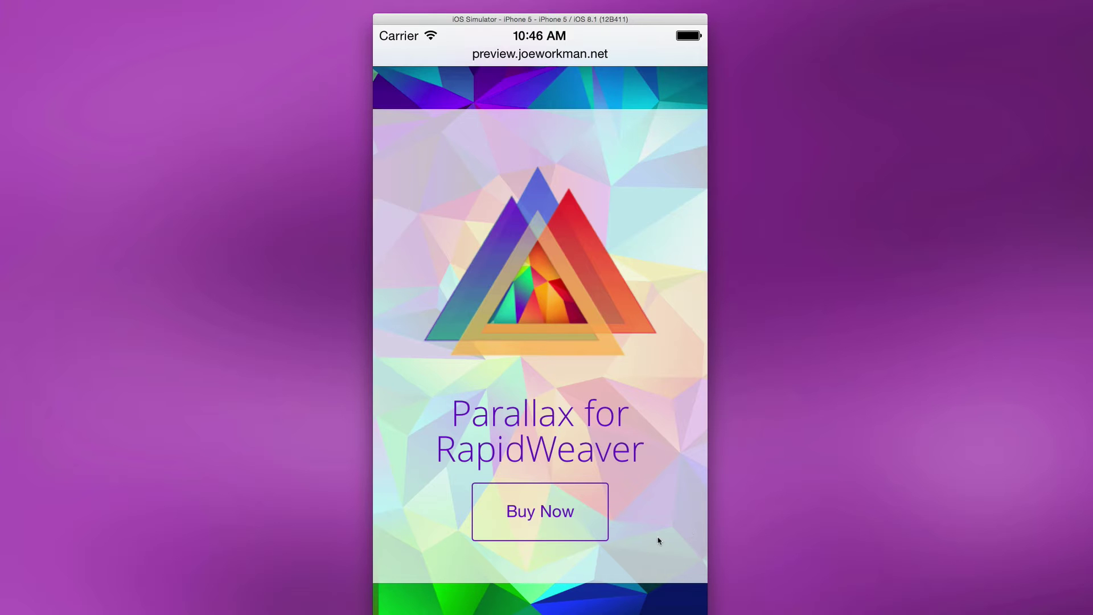
scroll(655, 433, "down", 5)
scroll(660, 451, "down", 10)
scroll(586, 154, "down", 10)
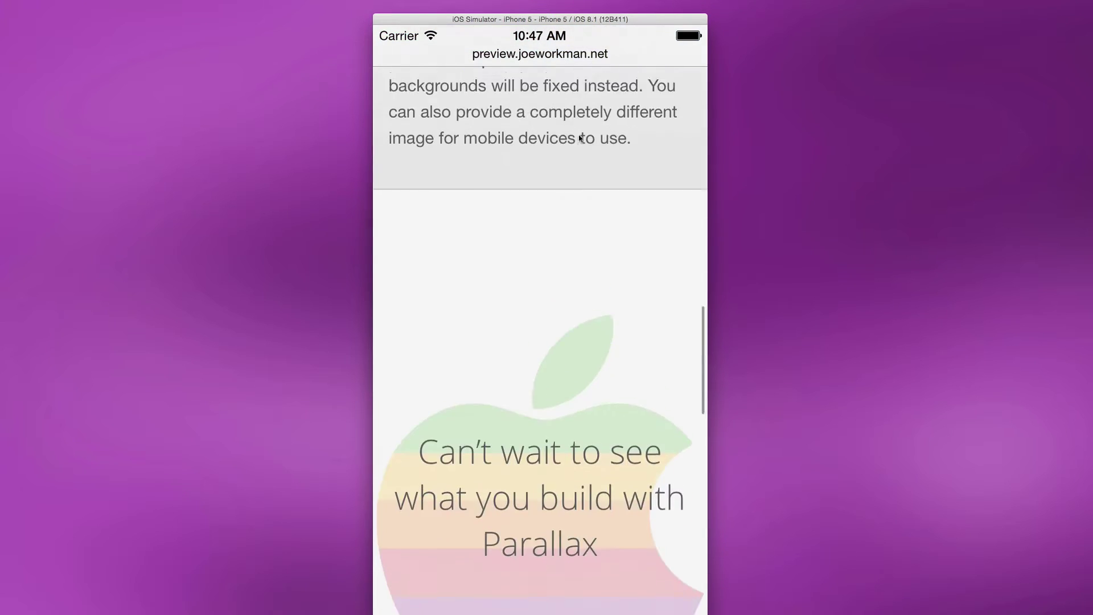
scroll(572, 151, "down", 8)
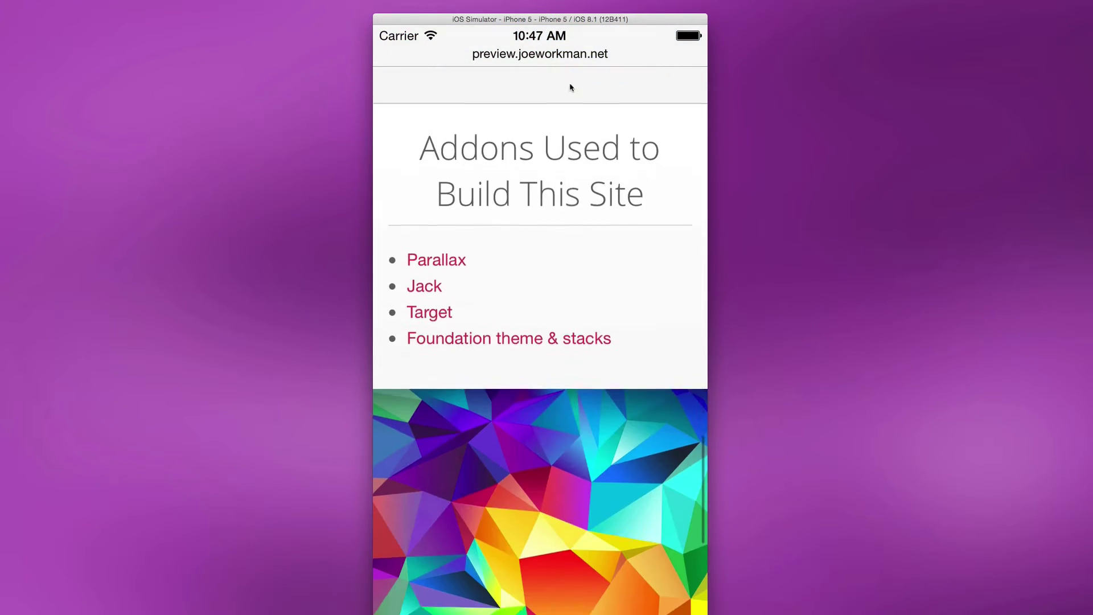
scroll(553, 176, "down", 2)
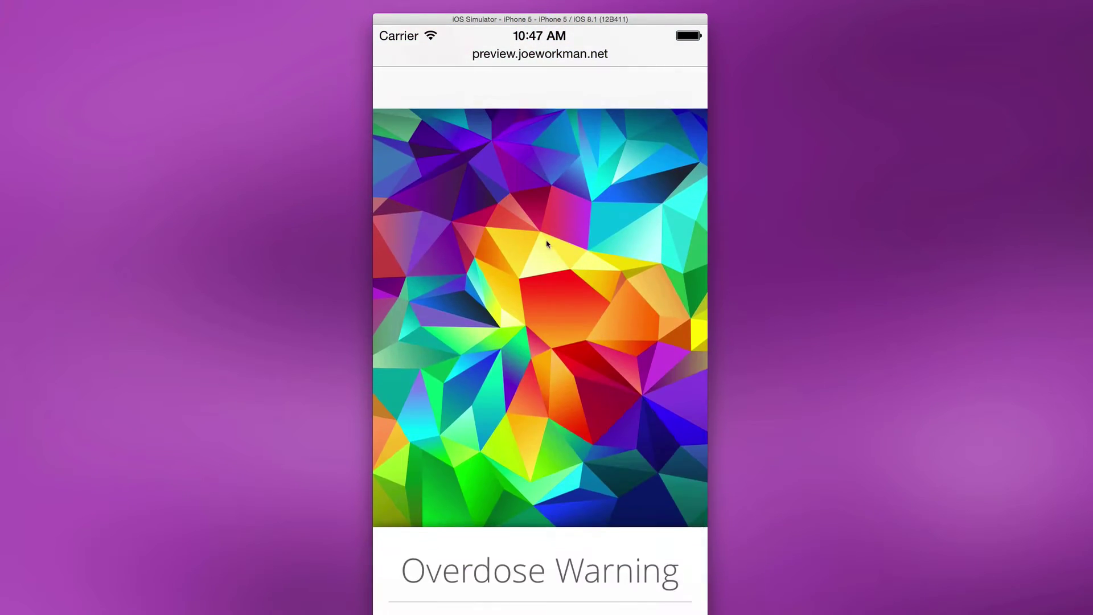
scroll(544, 200, "up", 12)
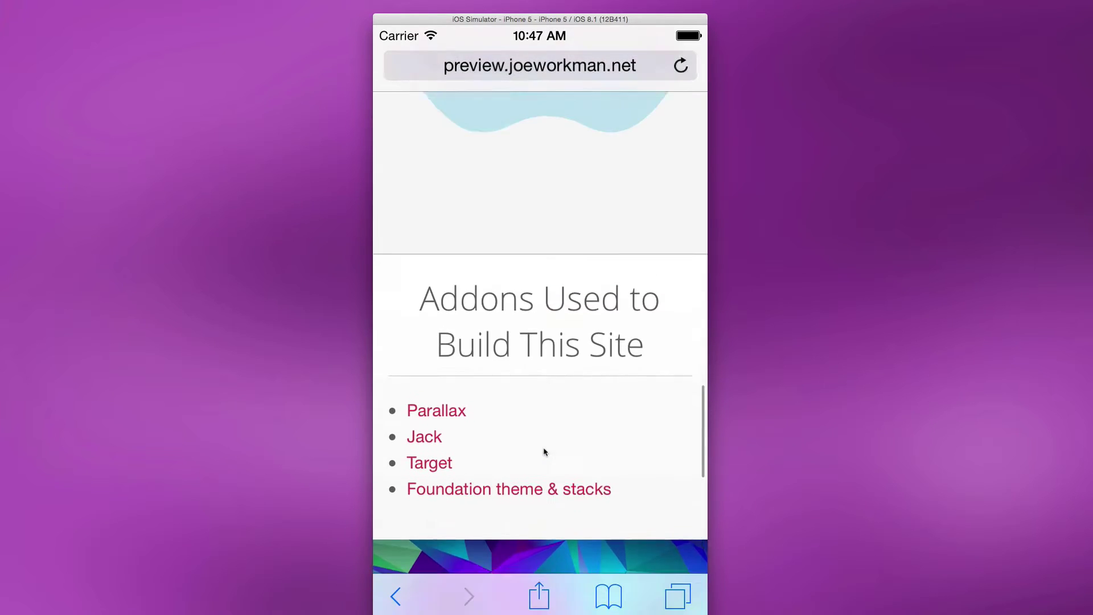
scroll(543, 393, "up", 12)
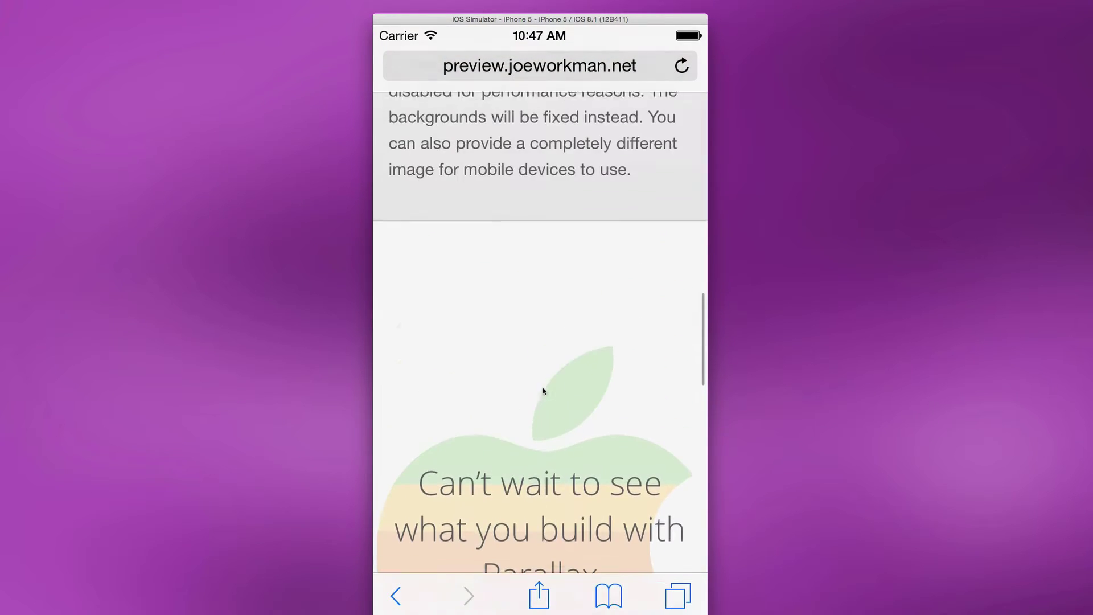
scroll(546, 394, "up", 10)
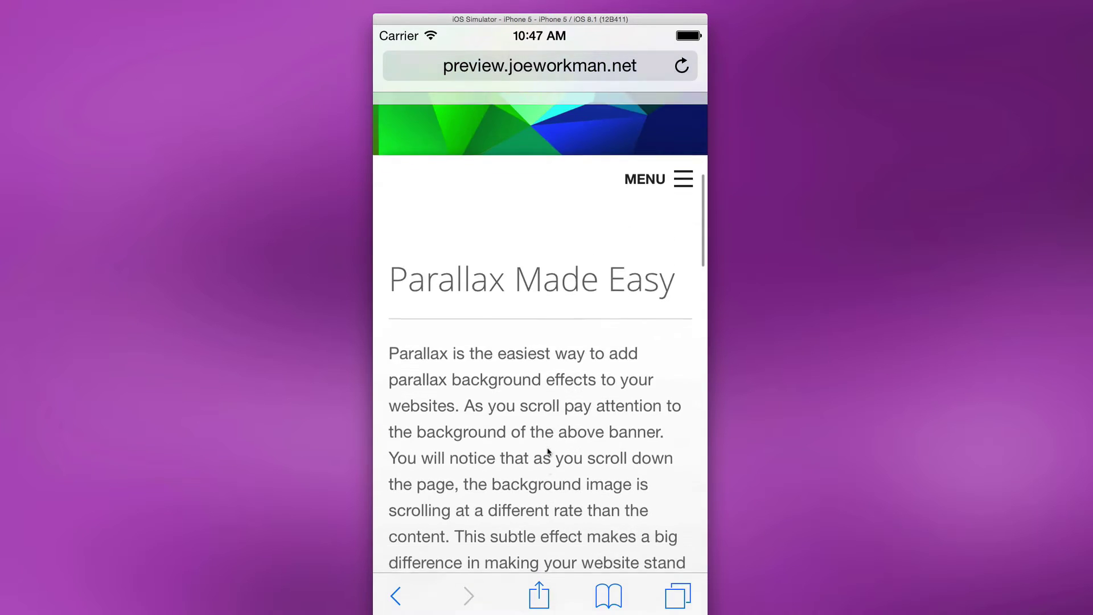
scroll(544, 450, "up", 3)
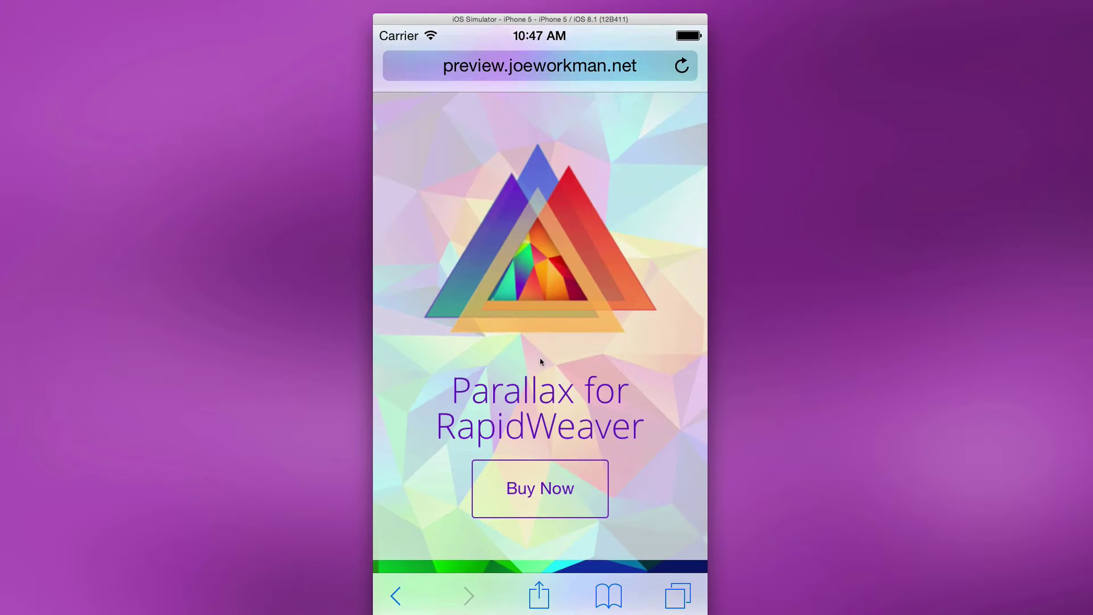
scroll(540, 403, "up", 3)
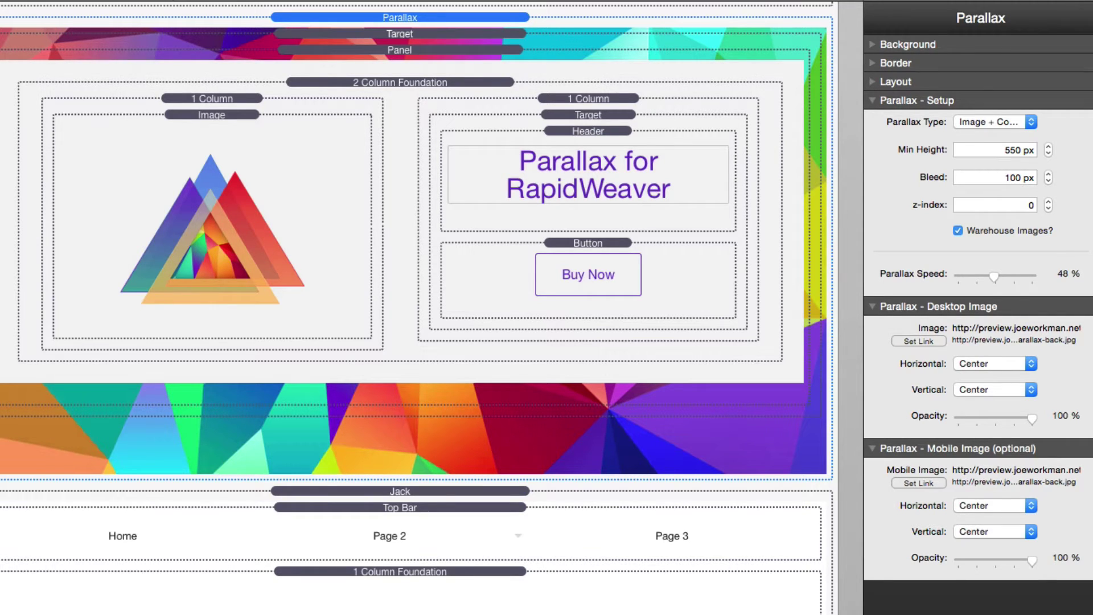
scroll(449, 20, "up", 1)
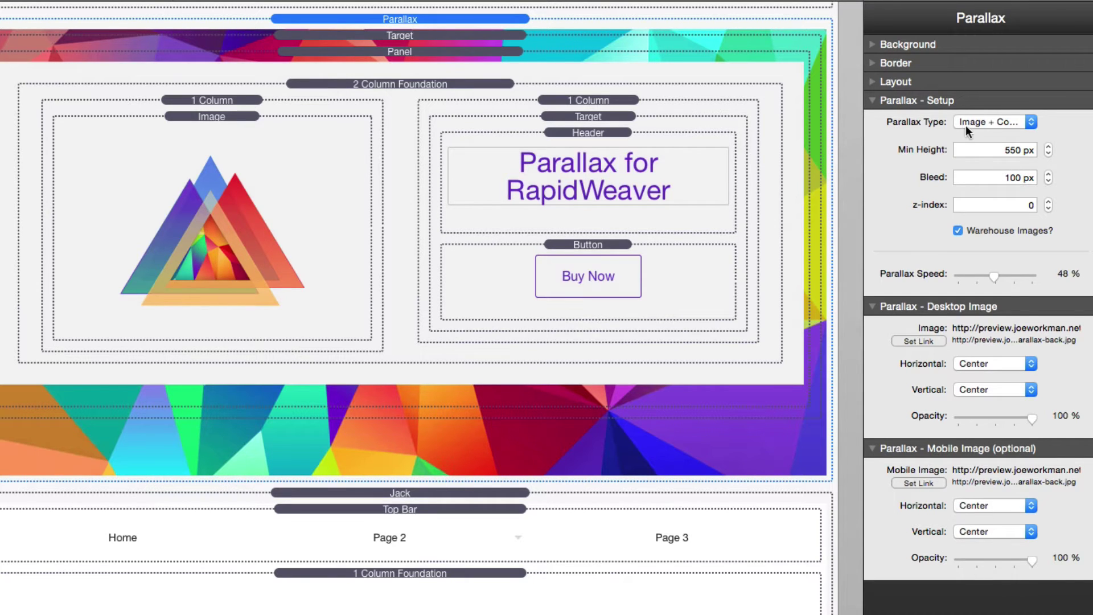
left_click(1005, 120)
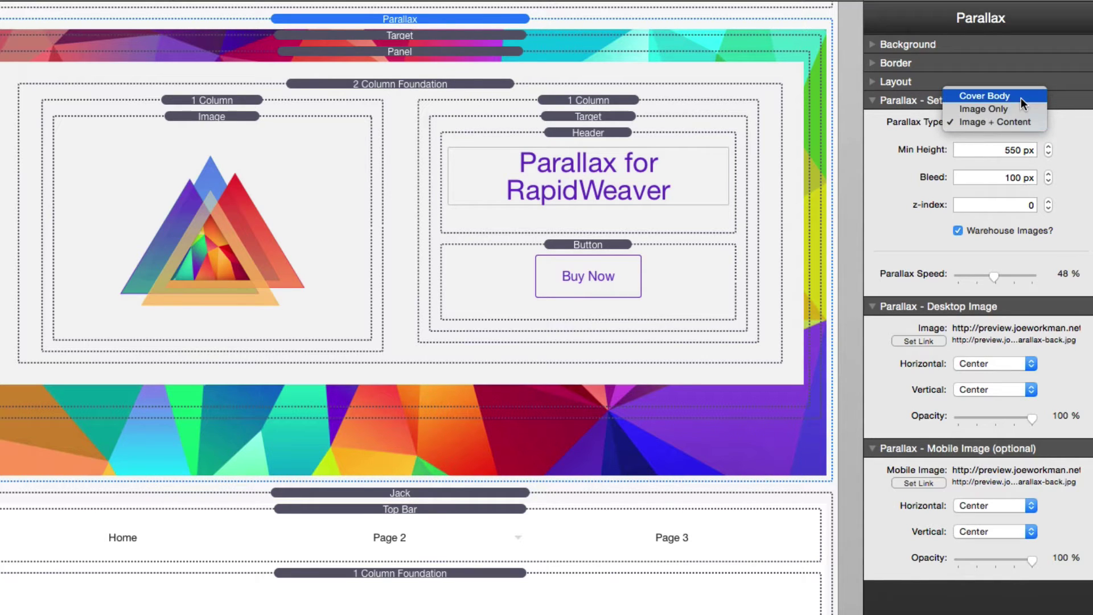
left_click(1020, 98)
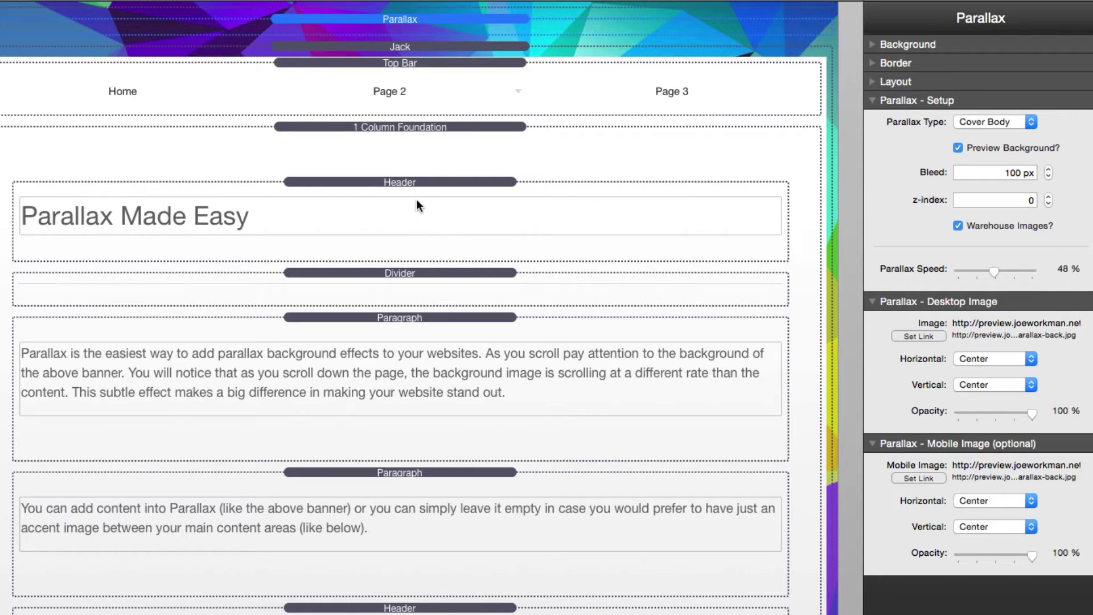
left_click(994, 120)
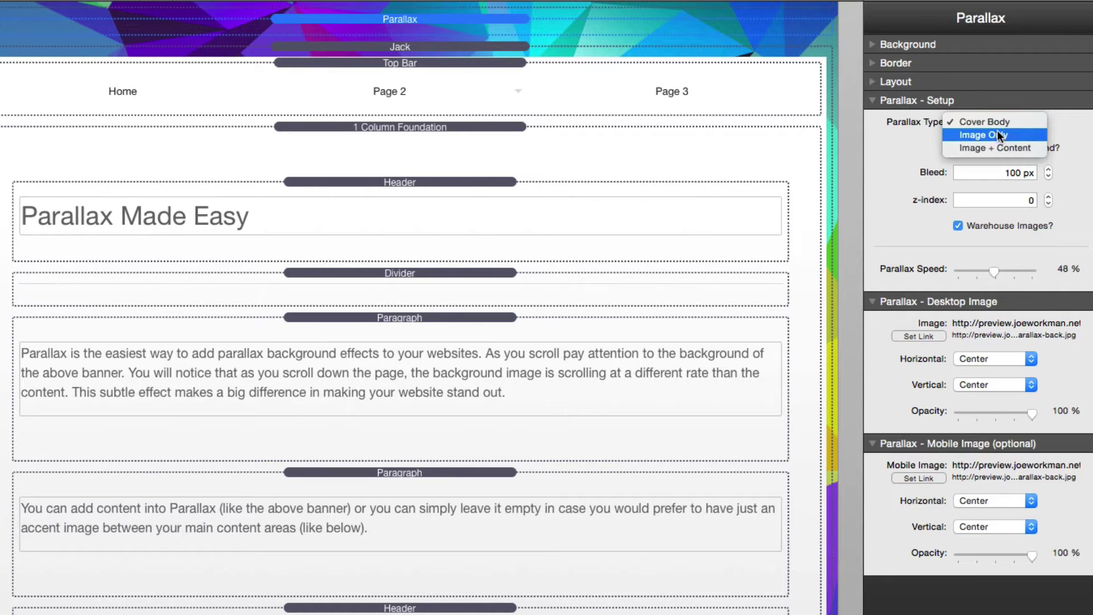
left_click(996, 131)
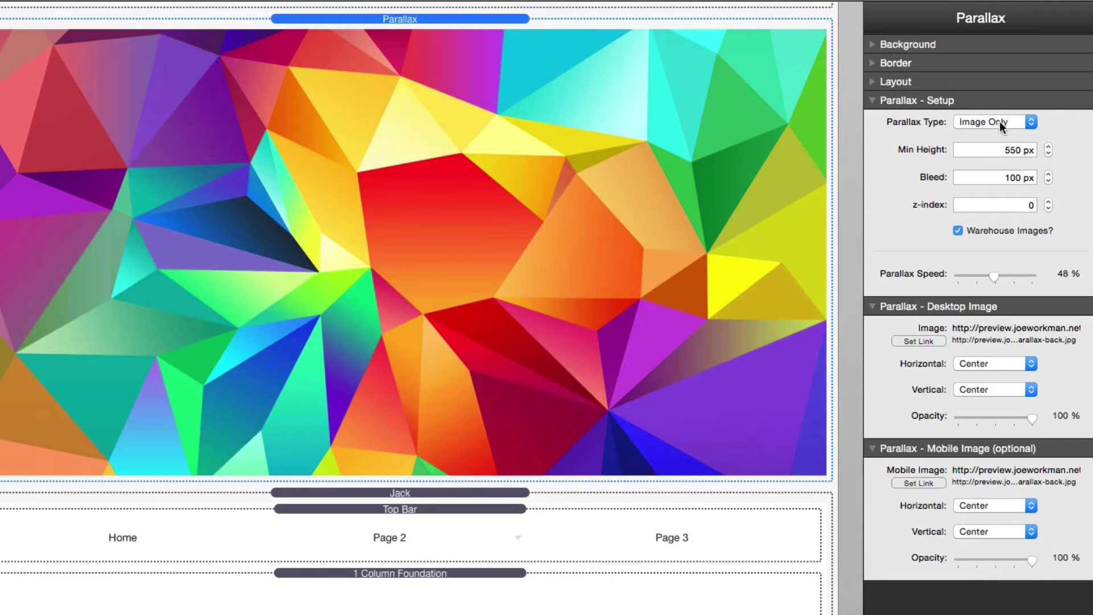
left_click(999, 120)
left_click(1000, 135)
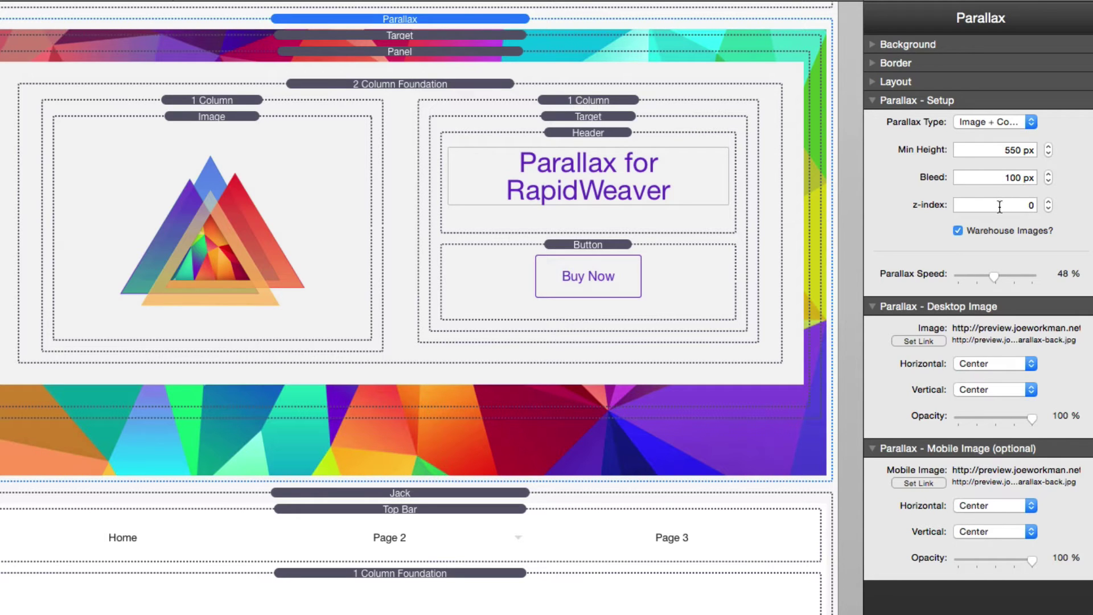
mouse_move(999, 207)
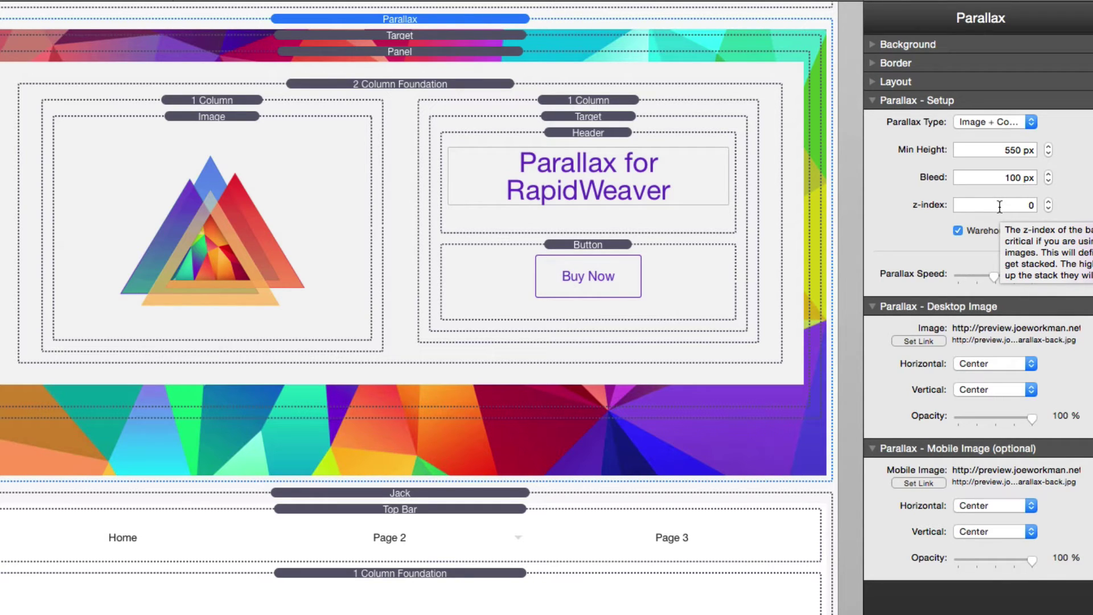
mouse_move(967, 237)
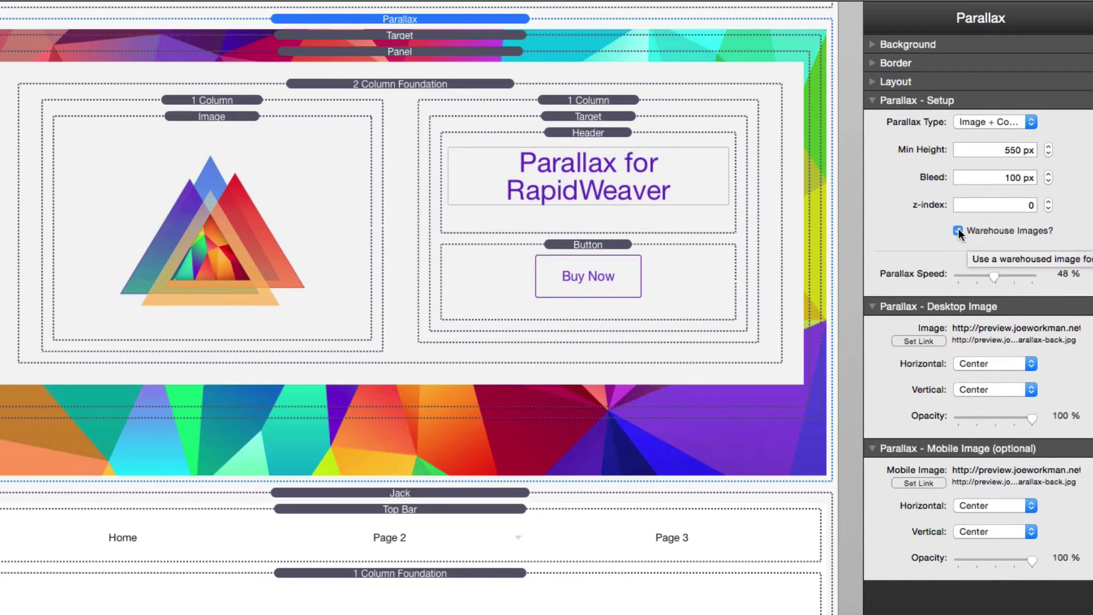
left_click(958, 231)
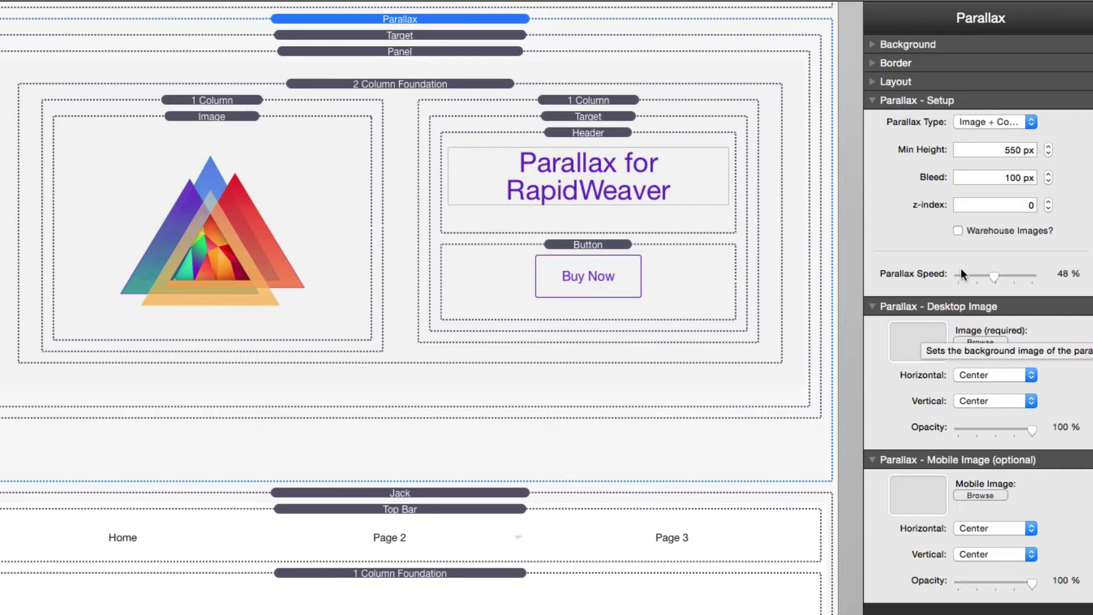
left_click(957, 230)
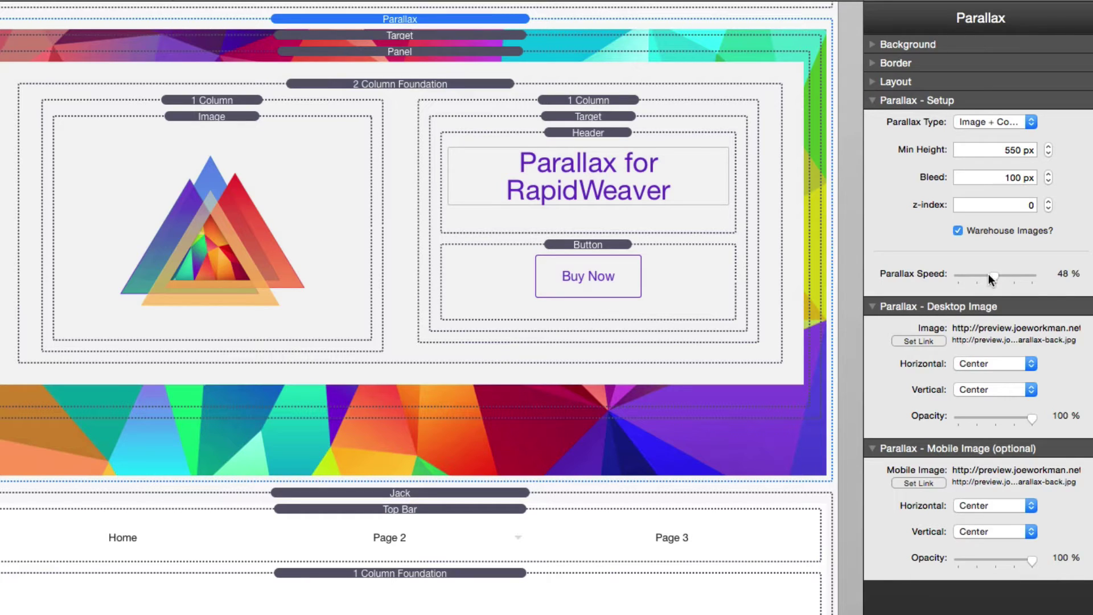
mouse_move(988, 274)
left_click(1023, 362)
left_click(1013, 363)
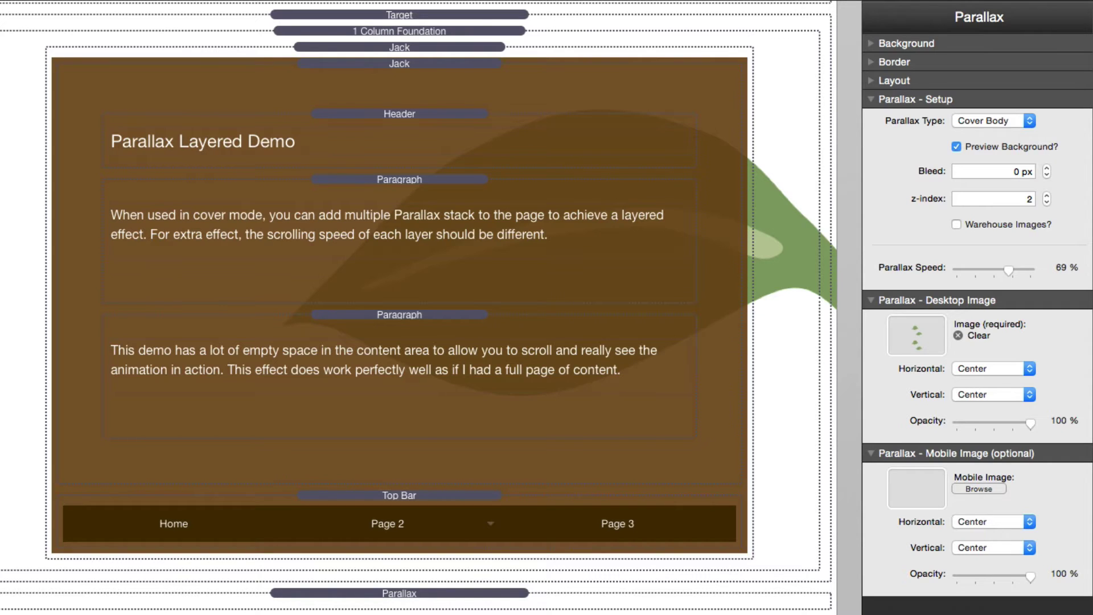
Inspect each of the three Parallax layers' settings, including the leaf layer at z-index 2, 69% speed
left_click(412, 588)
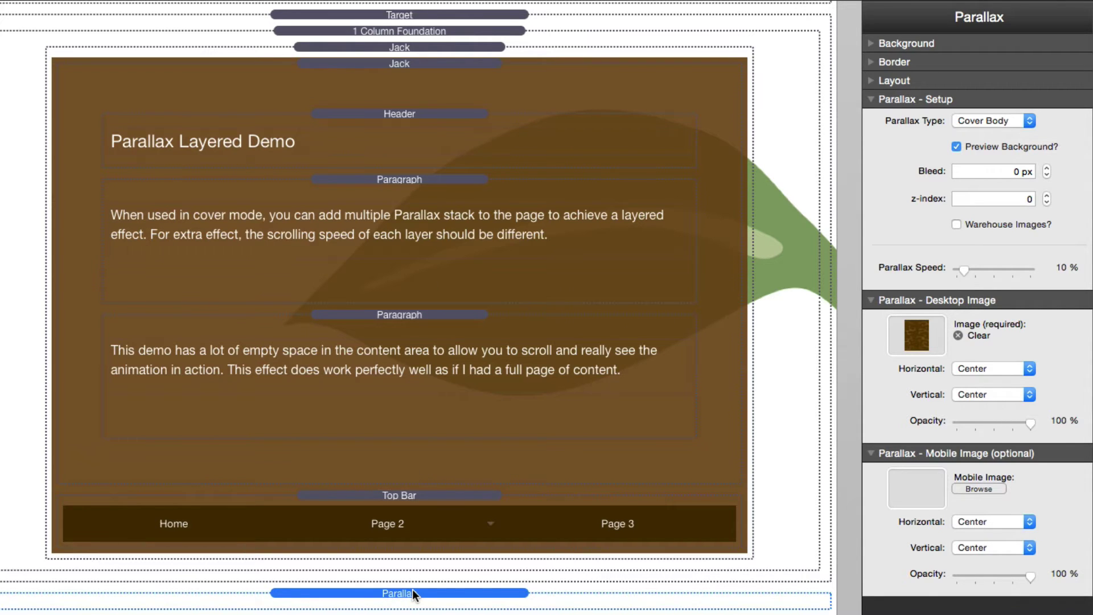
scroll(412, 593, "down", 10)
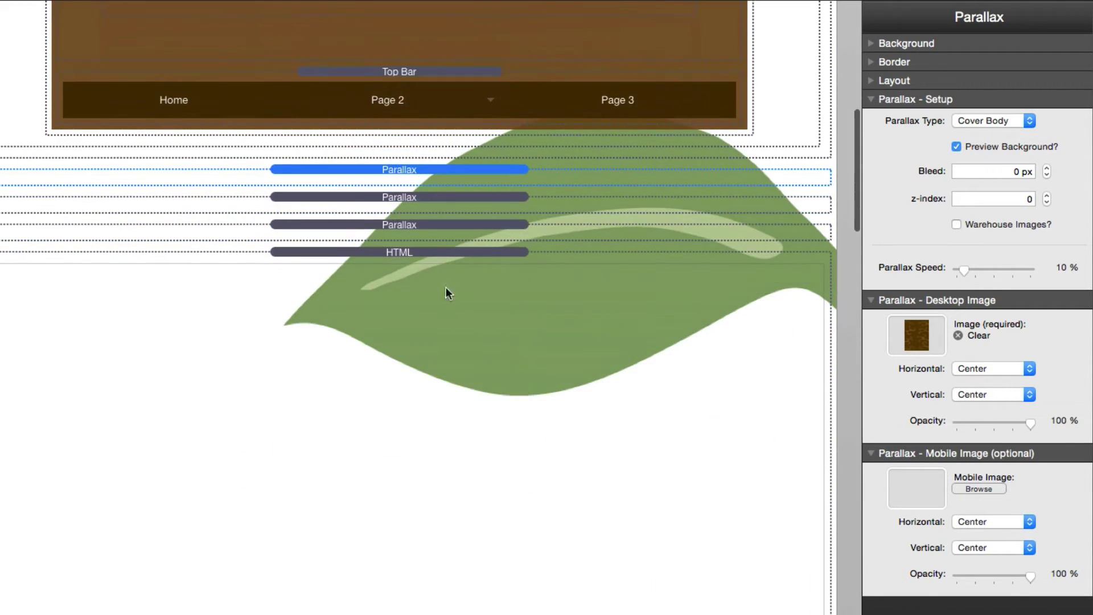
left_click(422, 197)
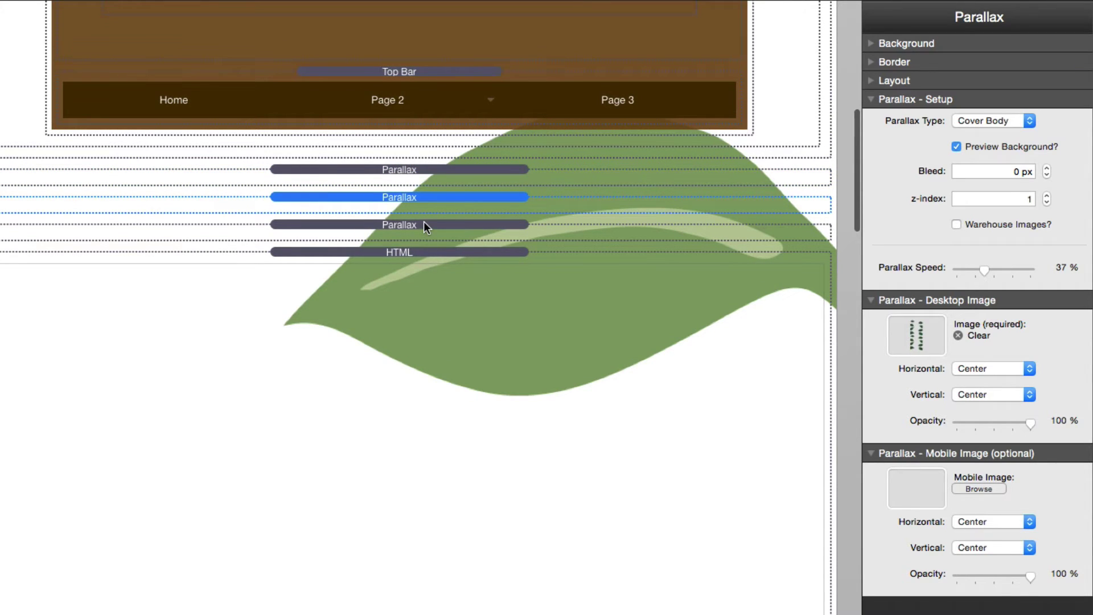
left_click(423, 223)
left_click(419, 168)
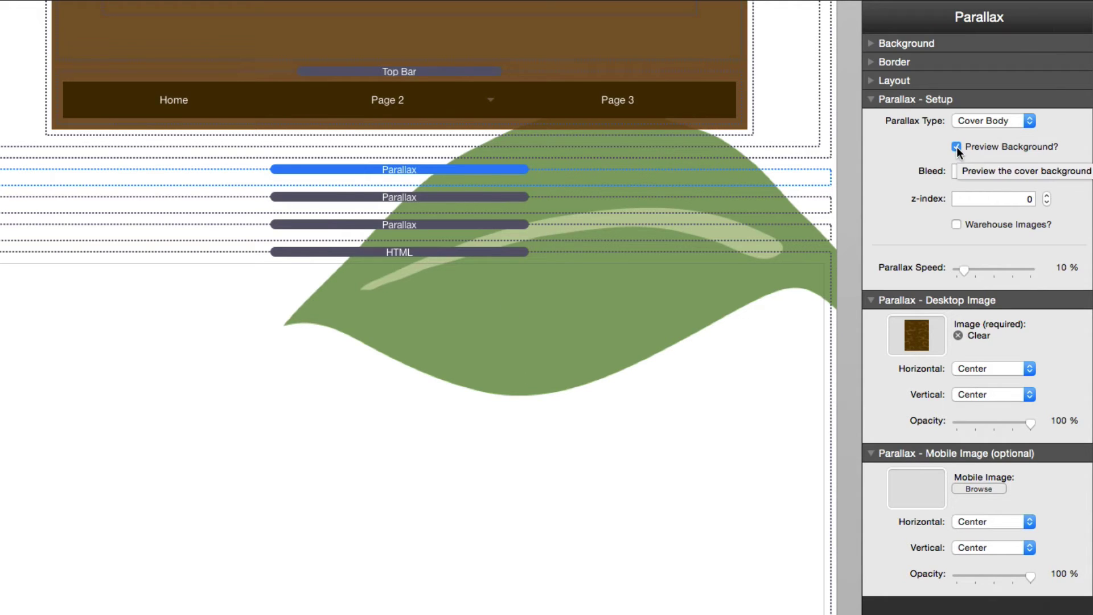
left_click(497, 200)
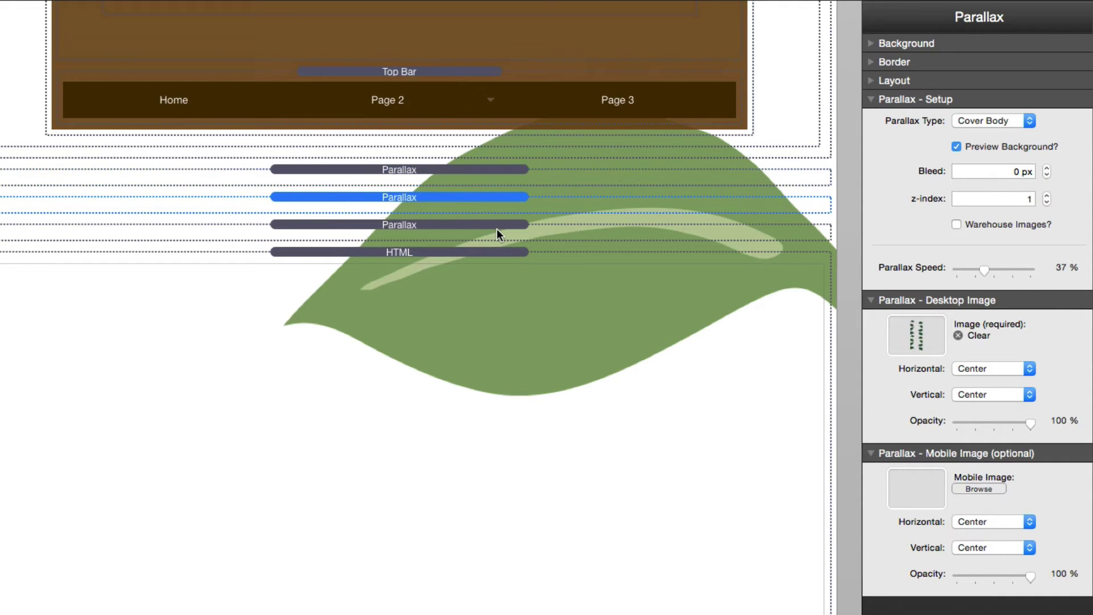
left_click(497, 228)
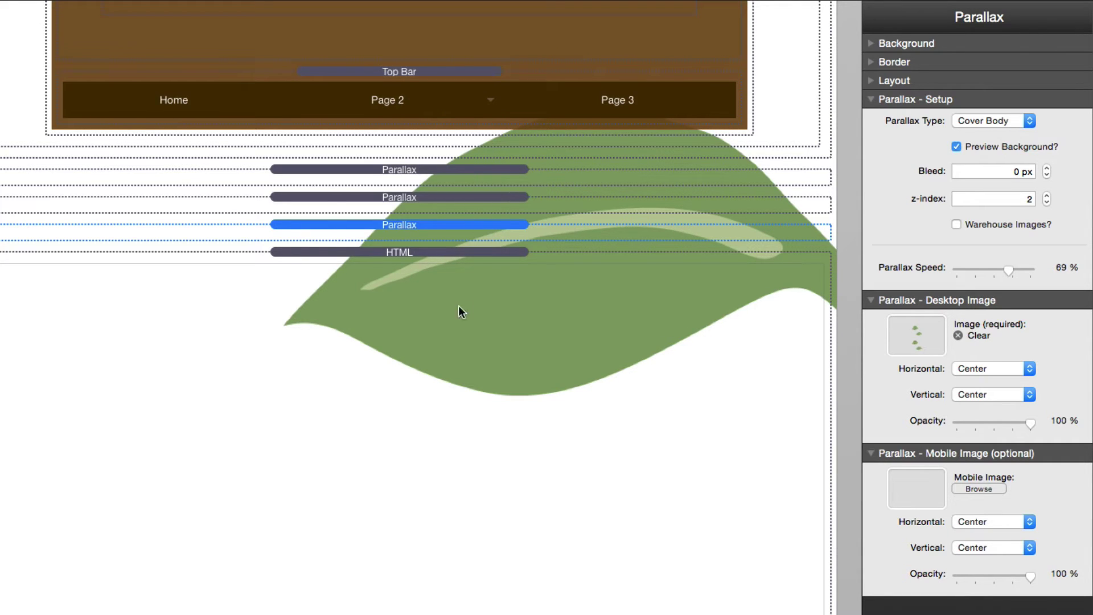
left_click(470, 197)
left_click(468, 168, "shift")
left_click(467, 169)
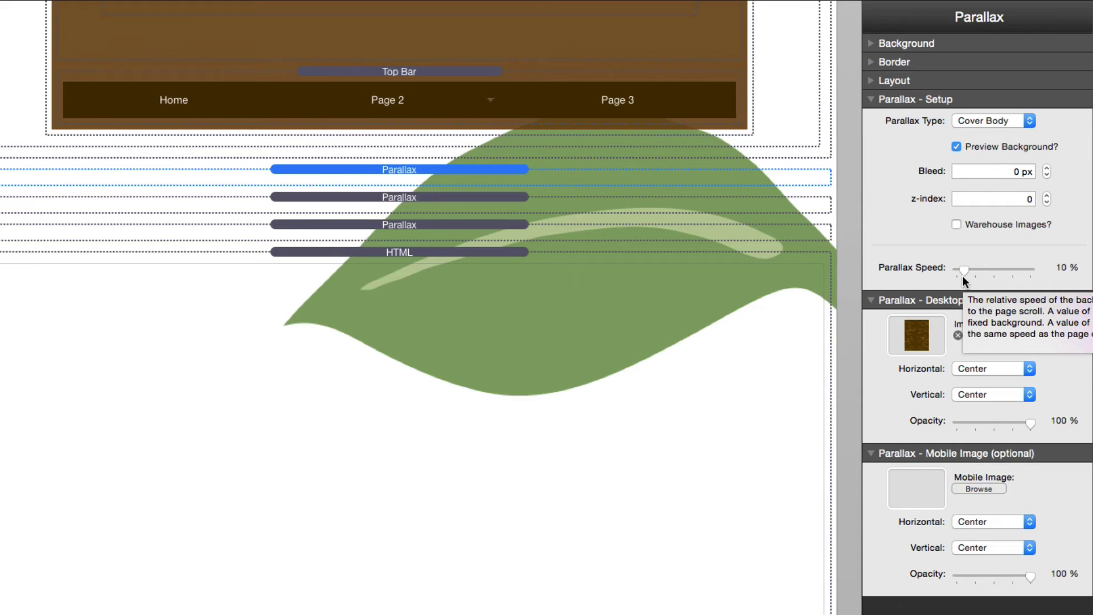
left_click(385, 196)
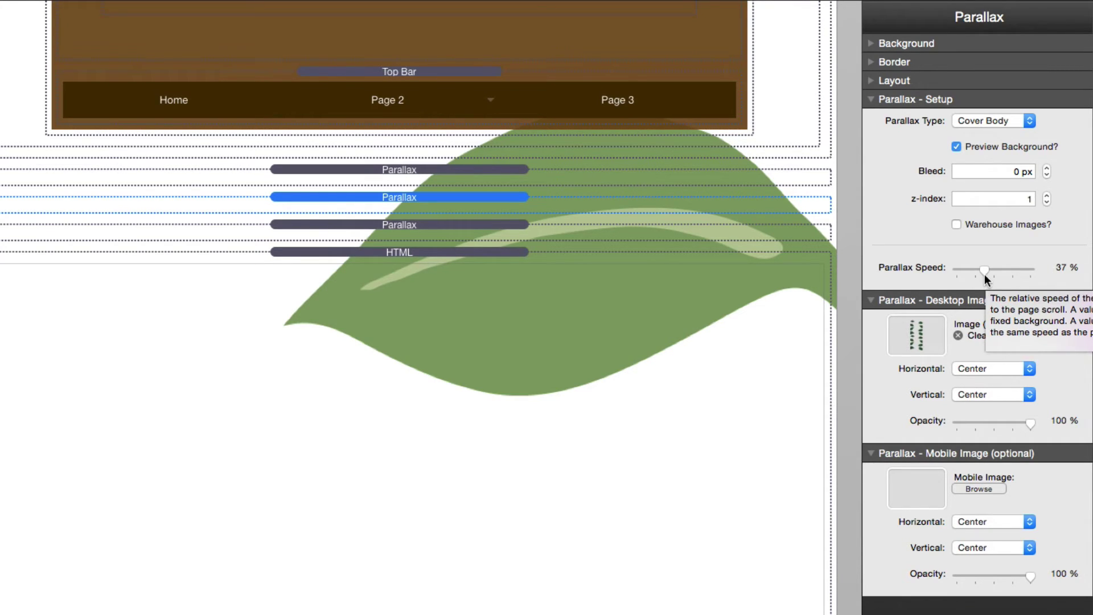
left_click(504, 225)
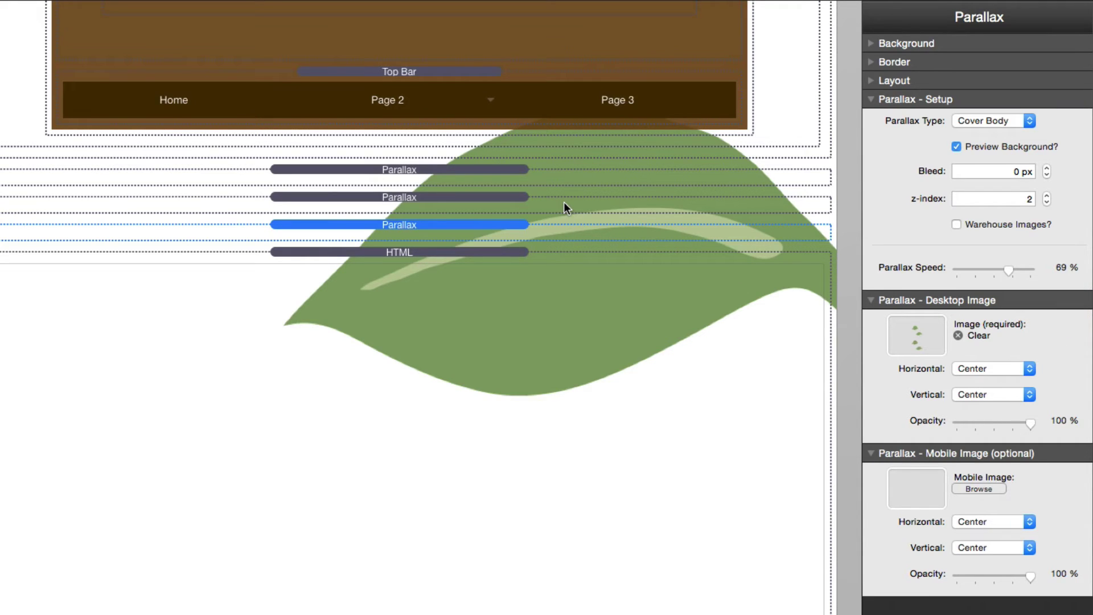
left_click(485, 171)
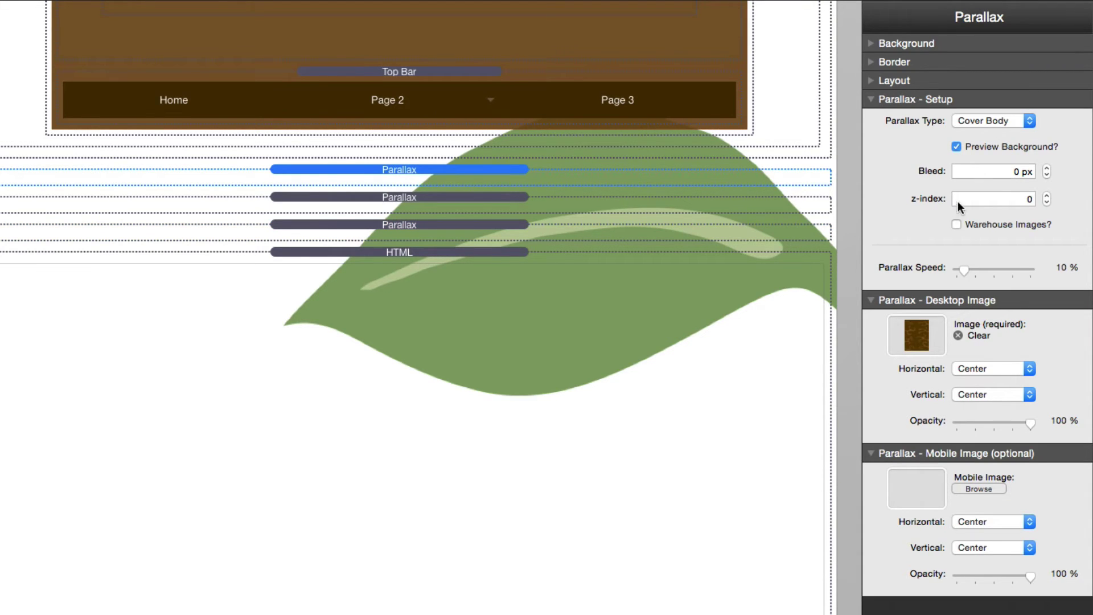
mouse_move(1021, 200)
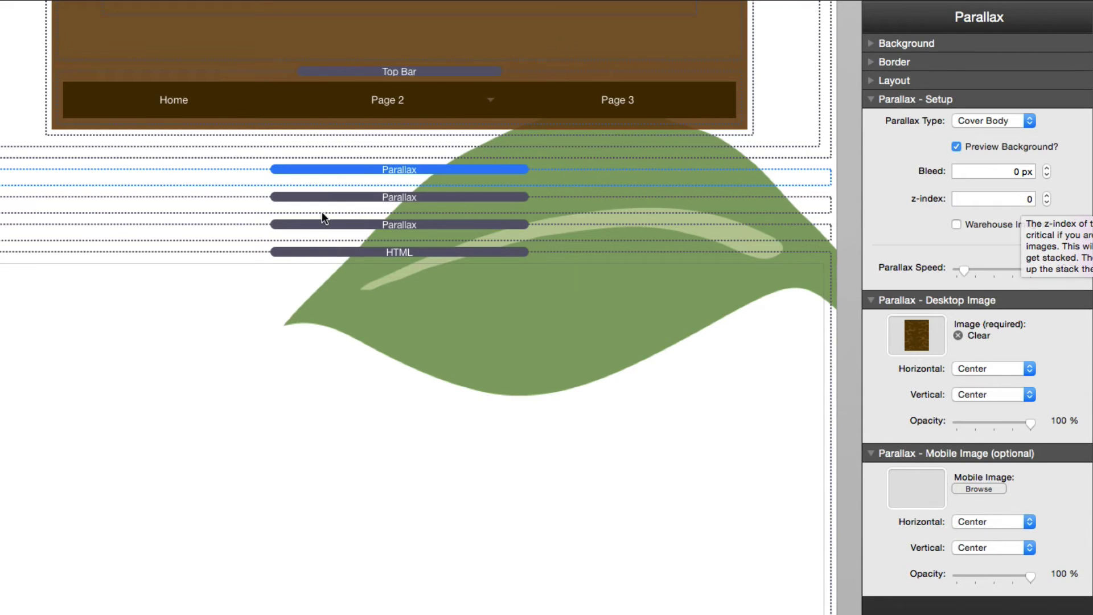
left_click(362, 200)
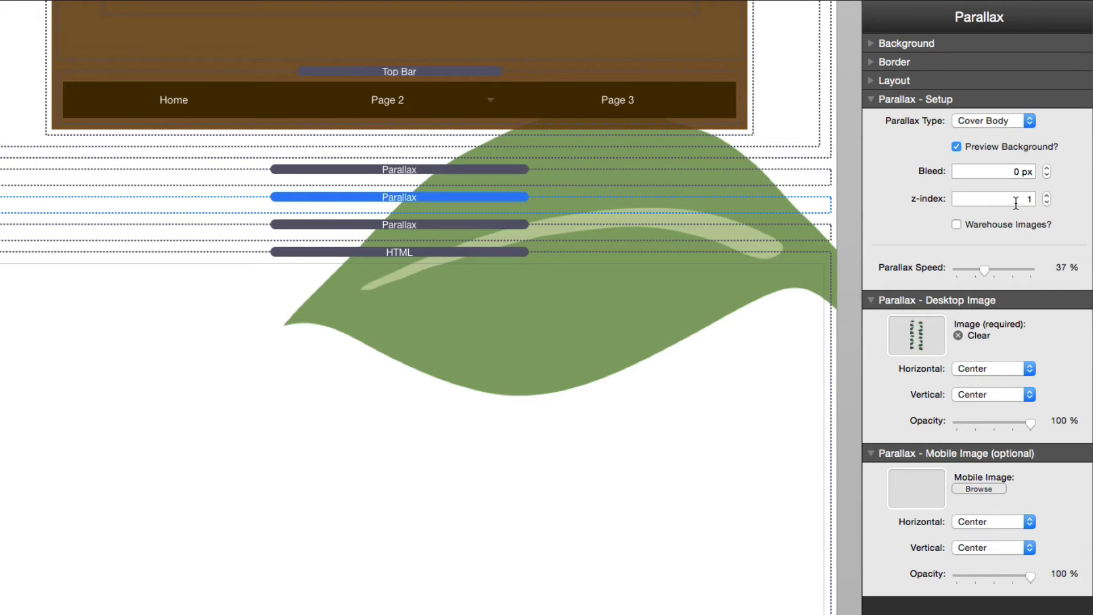
left_click(479, 227)
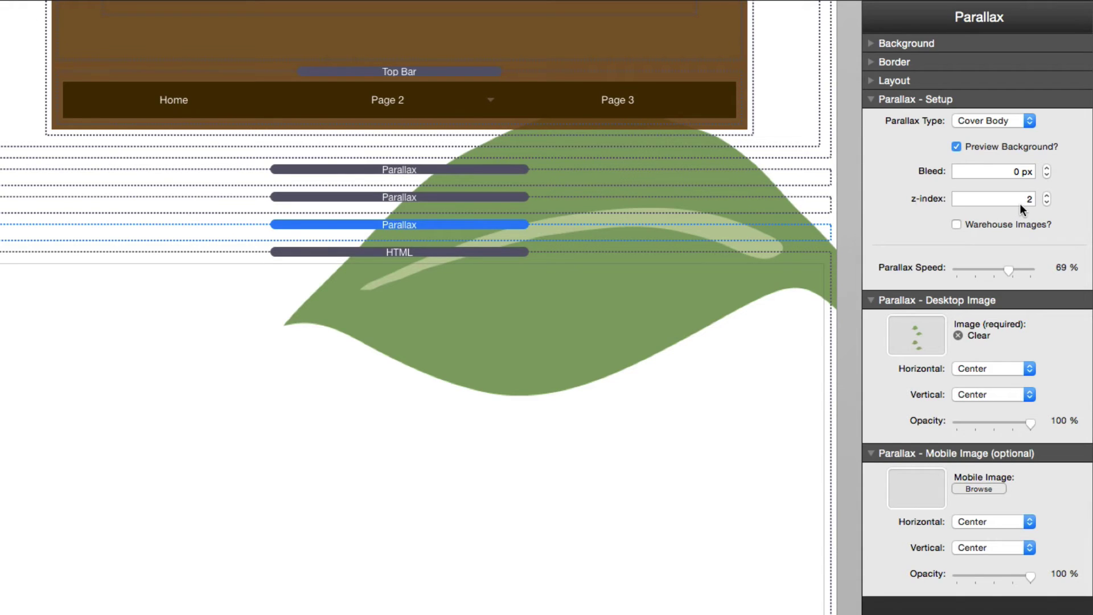
mouse_move(1020, 205)
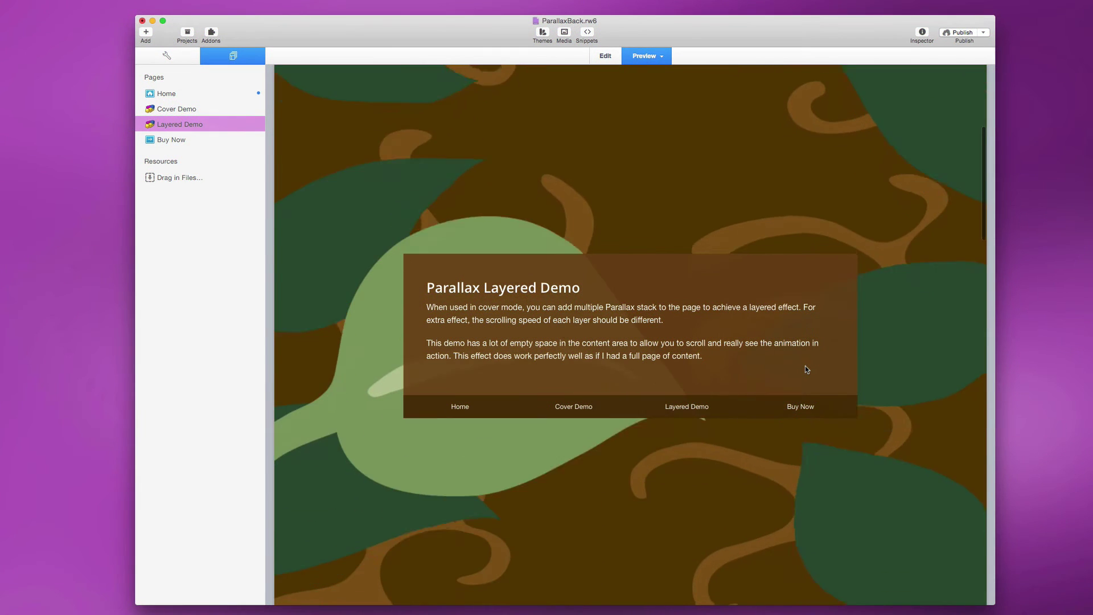
Scroll the previewed Layered Demo page to watch the leaf layers move at different speeds
scroll(804, 369, "down", 5)
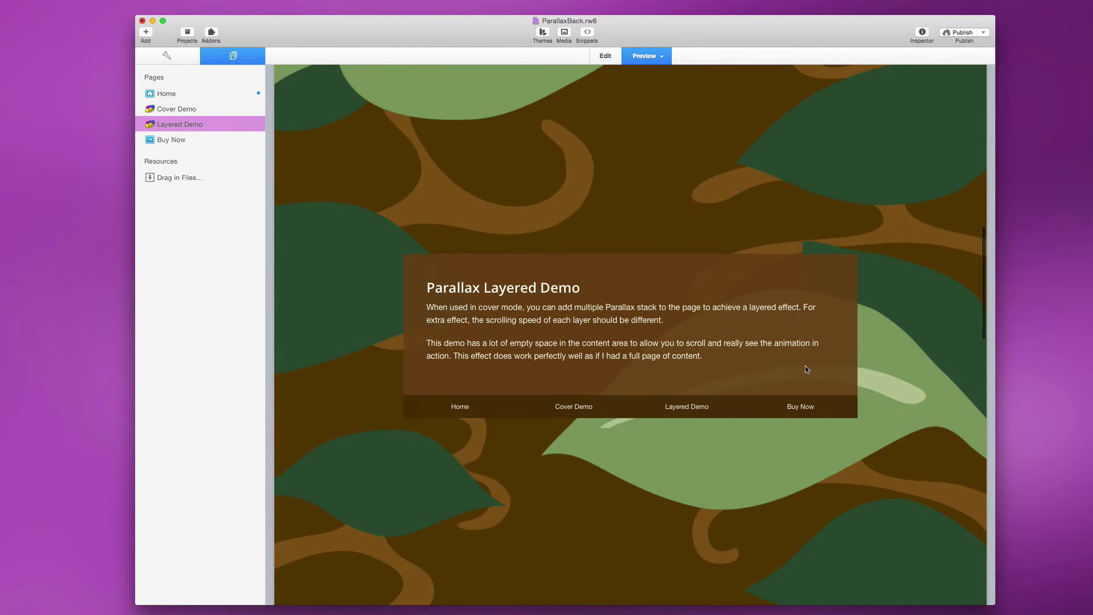
scroll(805, 369, "up", 3)
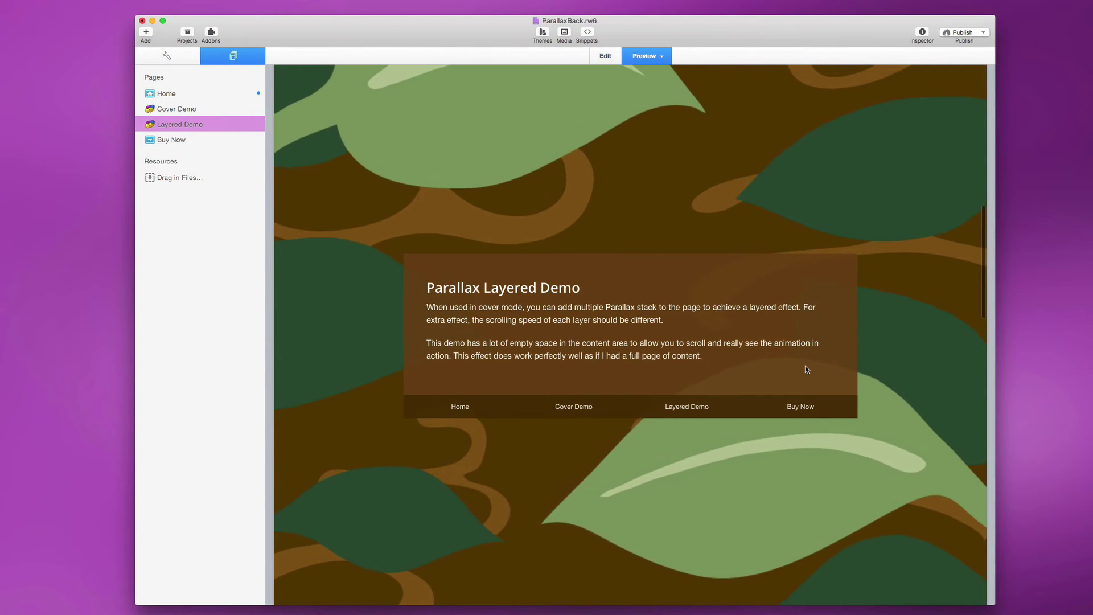
scroll(805, 369, "up", 3)
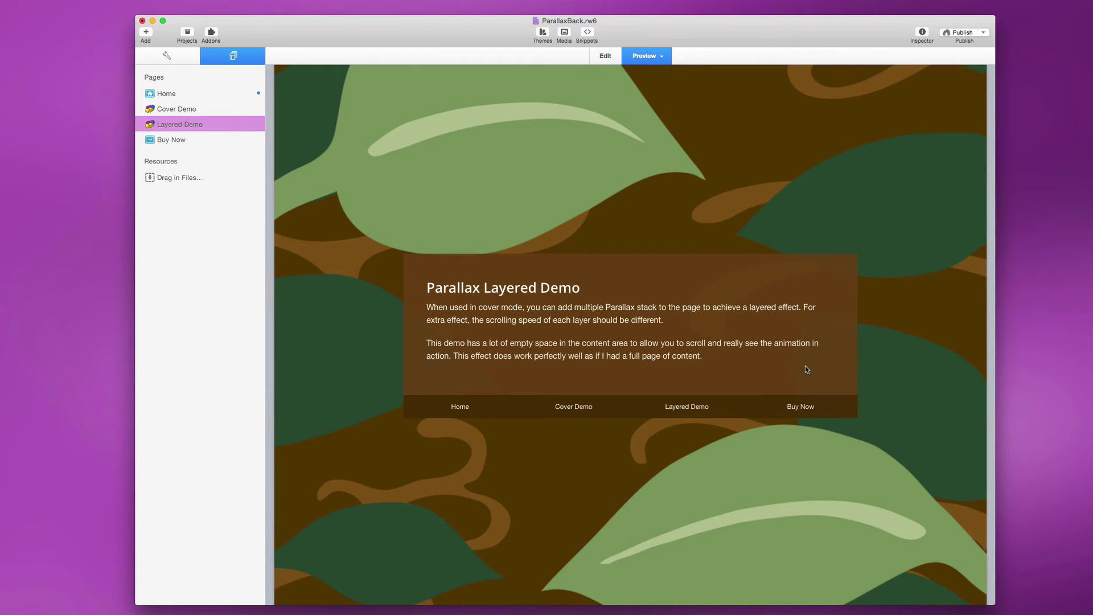
scroll(805, 369, "up", 3)
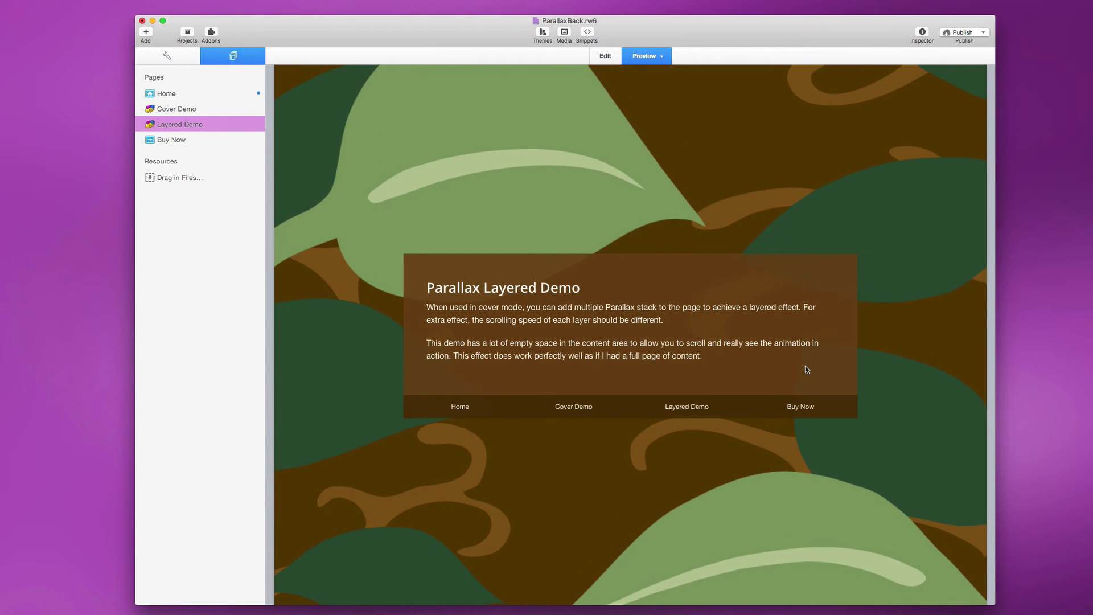
scroll(805, 369, "down", 3)
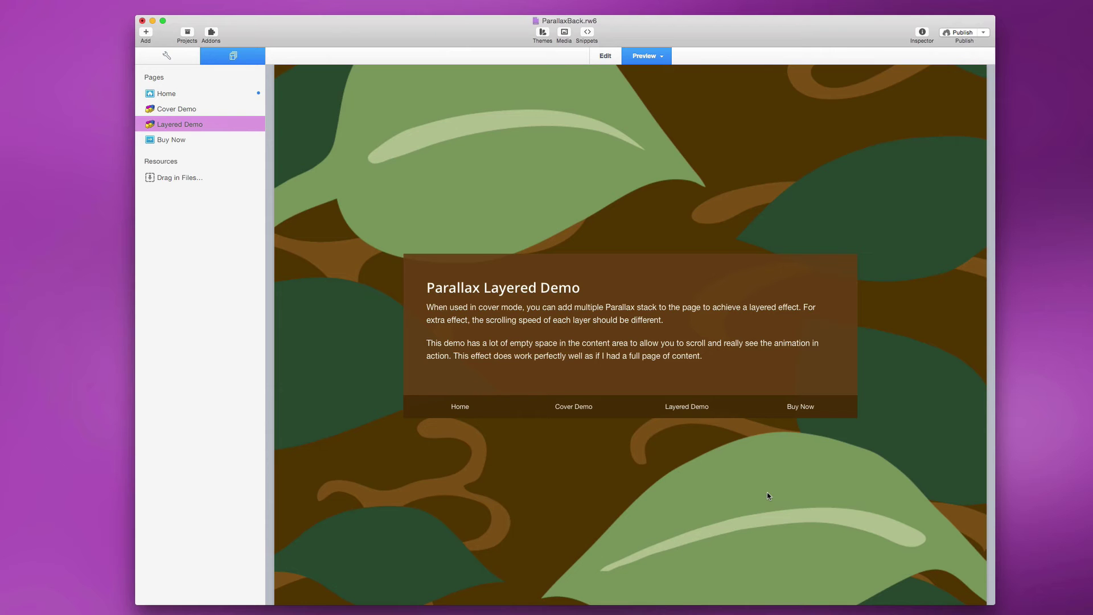
scroll(767, 496, "down", 5)
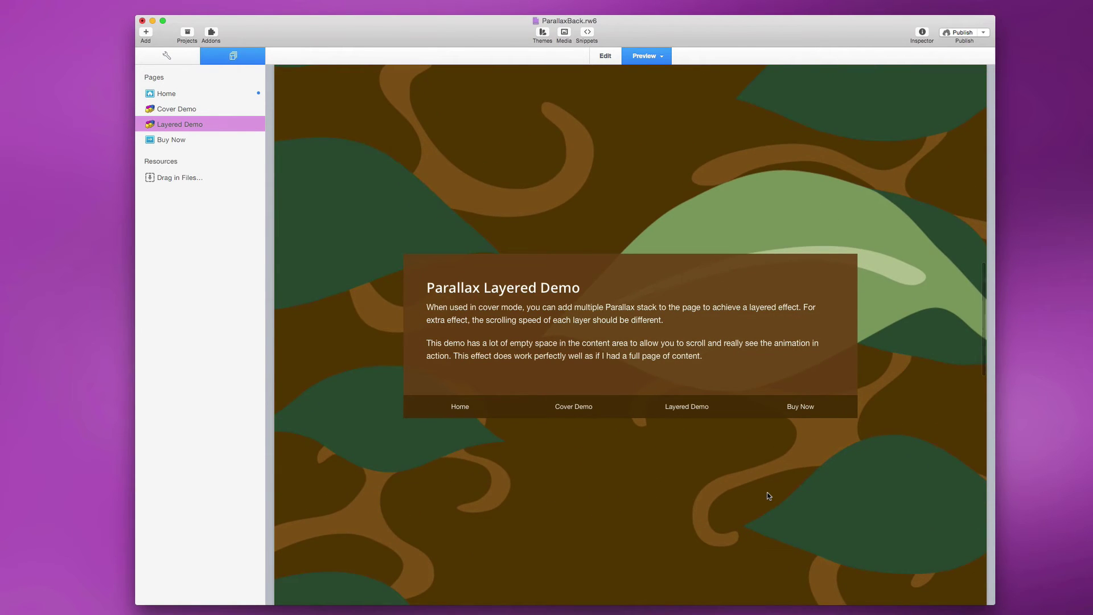
scroll(769, 495, "up", 5)
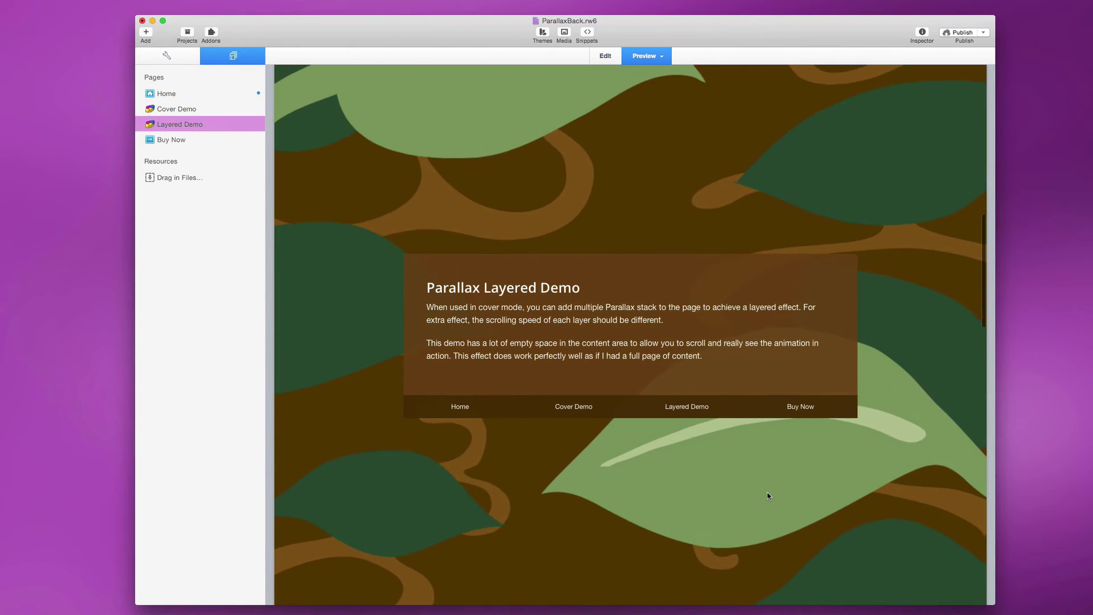